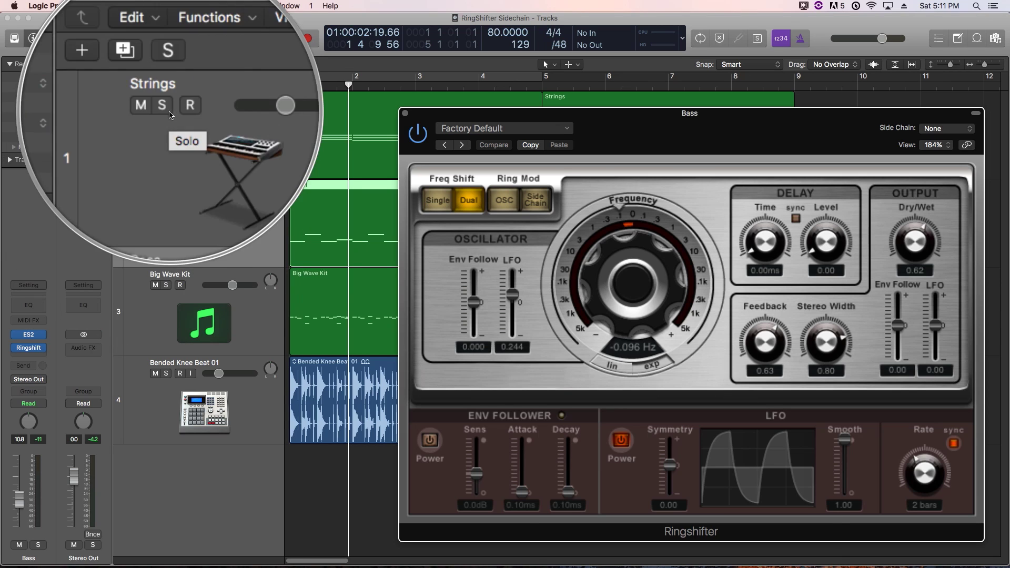
Step: Select the Big Wave Kit track so the four-track arrangement is fully visible
click(175, 305)
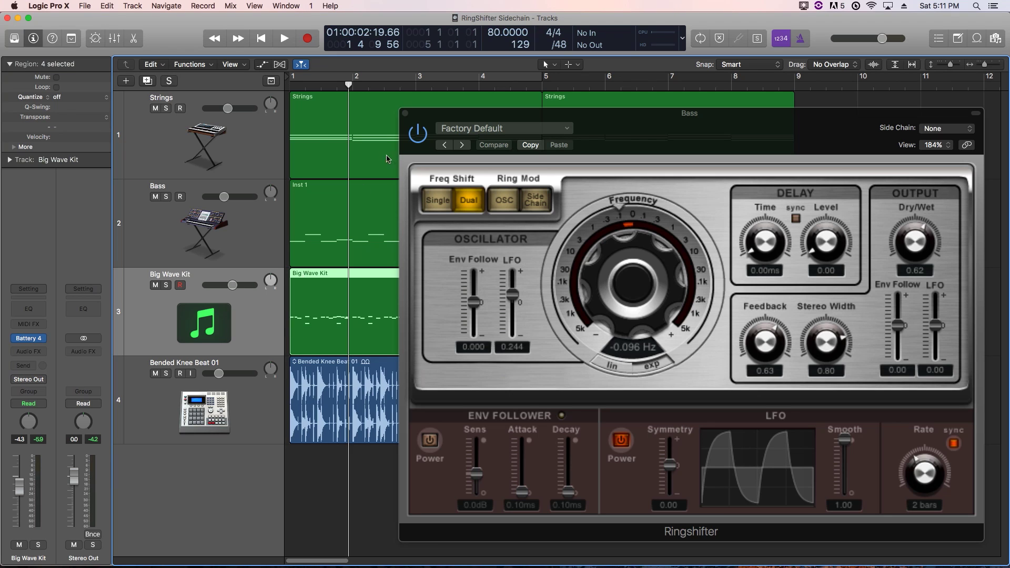
click(405, 113)
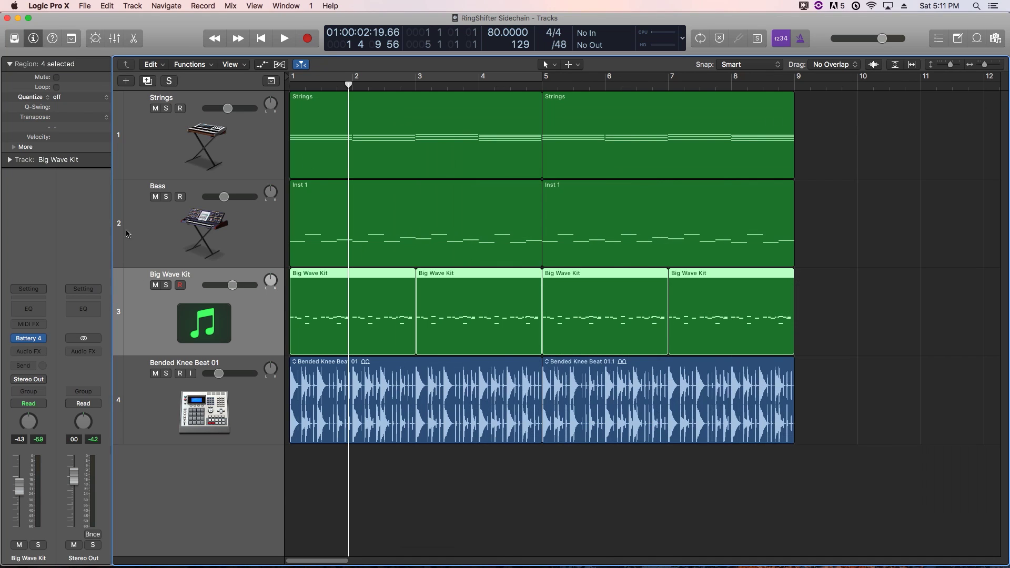
click(176, 238)
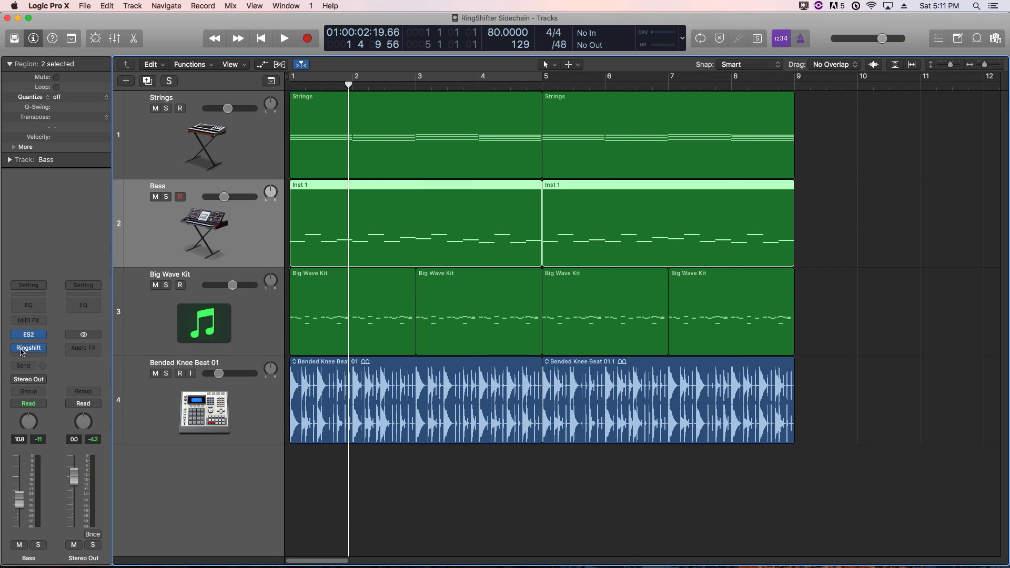
click(842, 235)
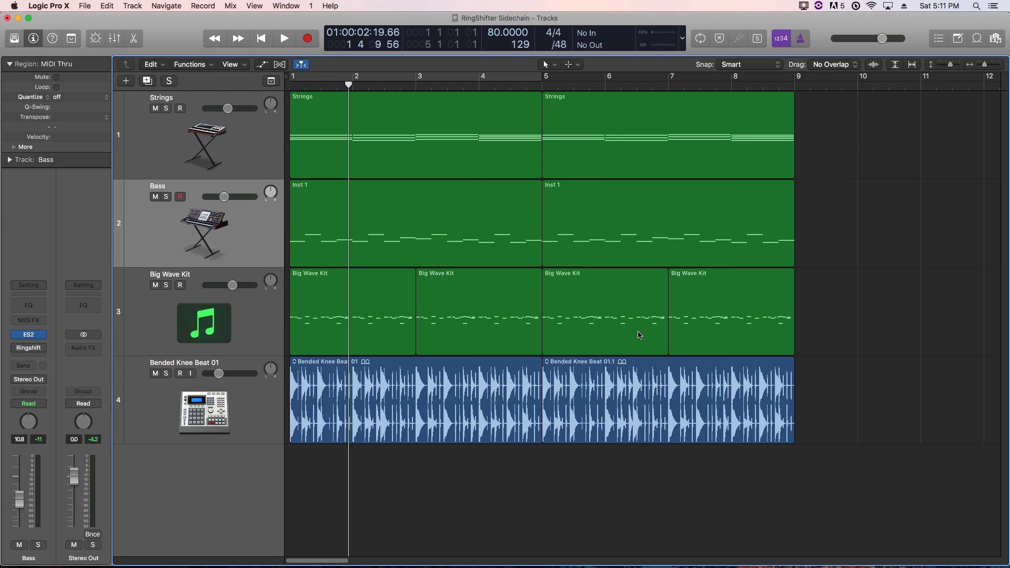
drag(833, 309, 618, 289)
drag(470, 289, 379, 288)
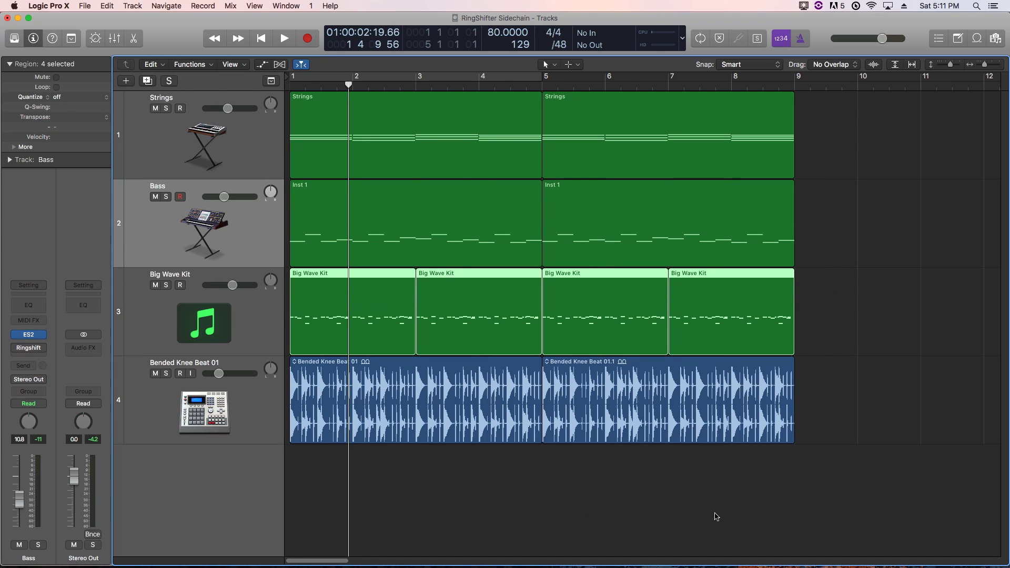
drag(717, 516, 330, 398)
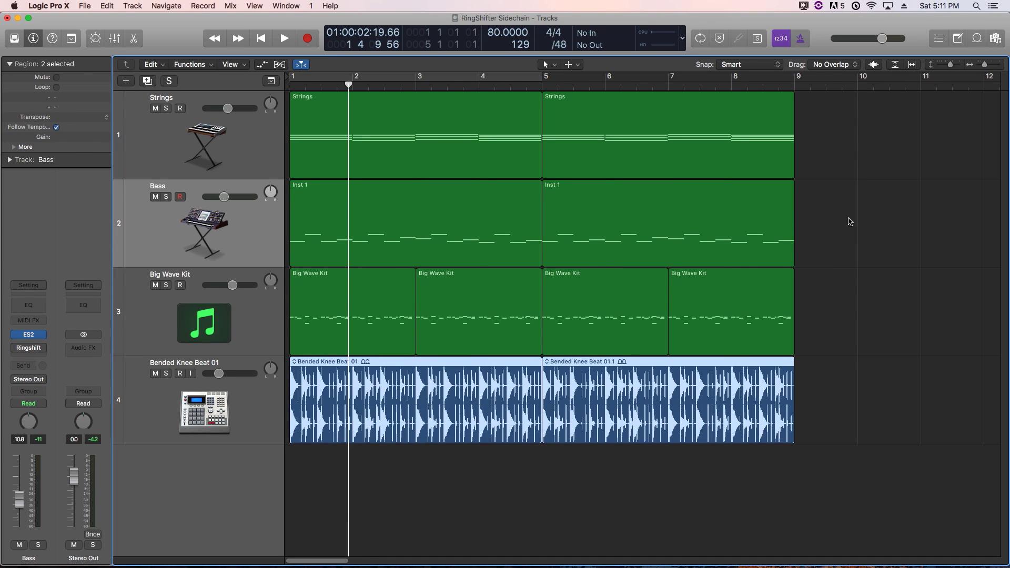
drag(860, 216, 405, 230)
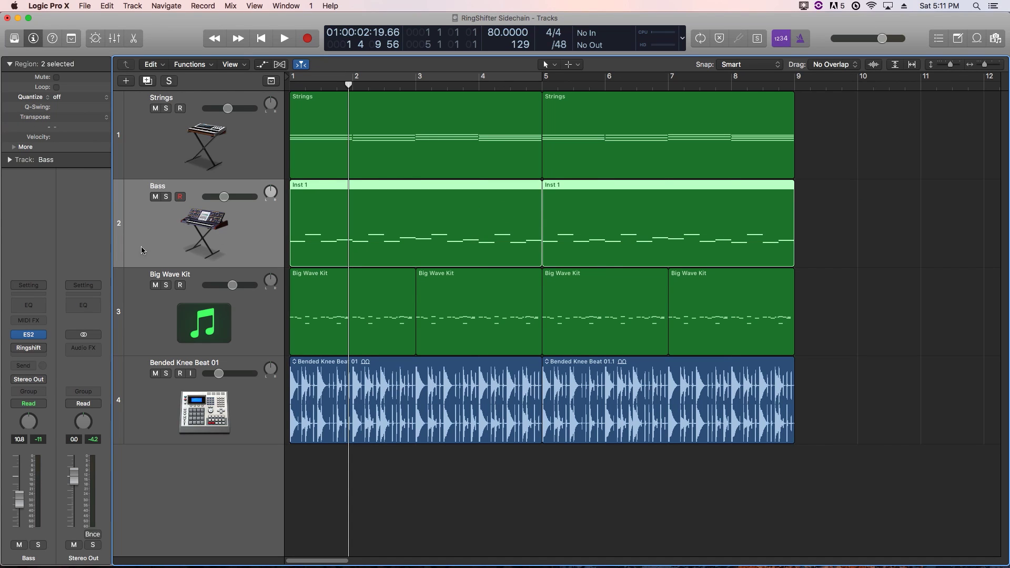
mouse_move(33, 340)
key(v)
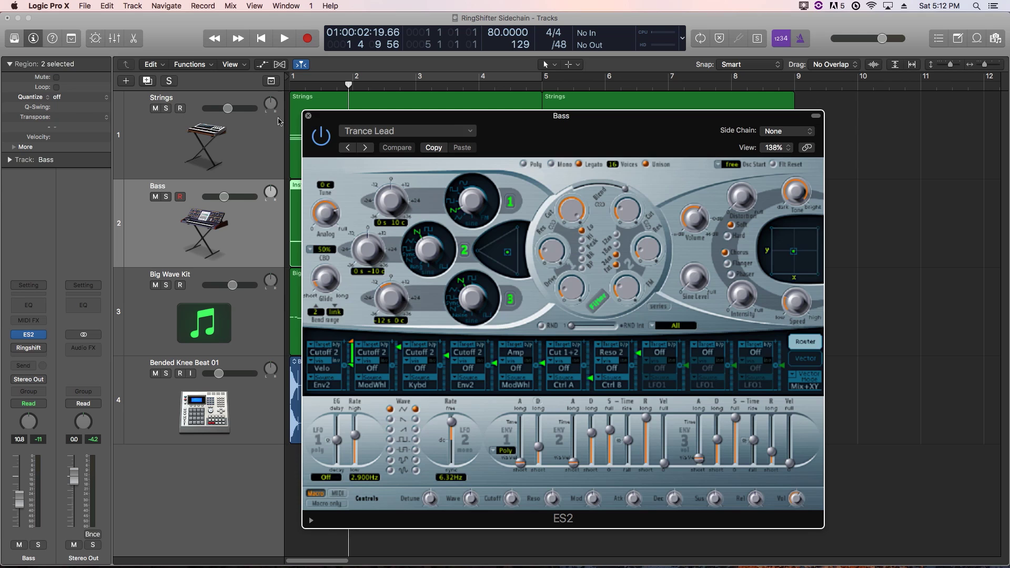
click(309, 116)
click(194, 136)
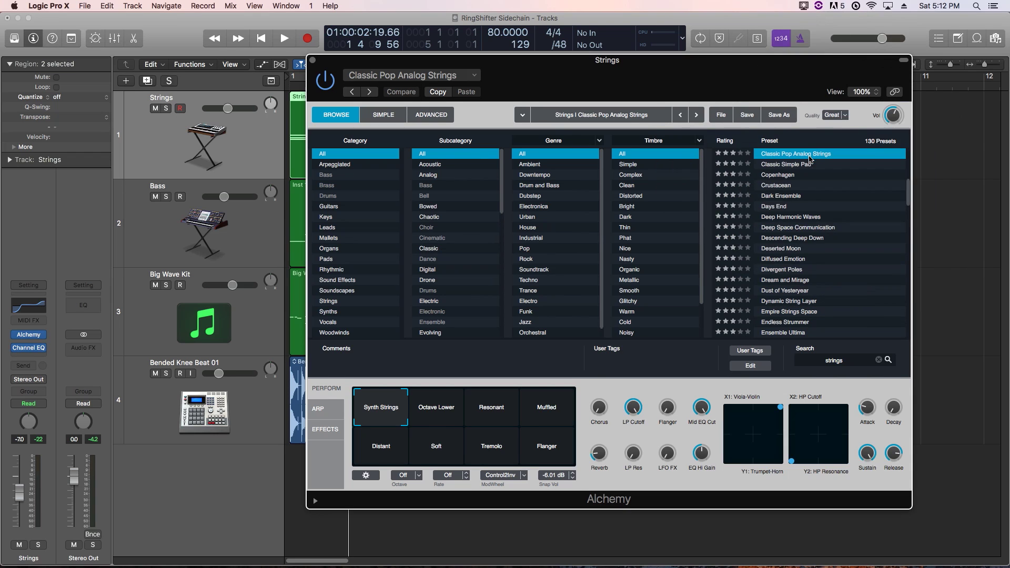
key(super+w)
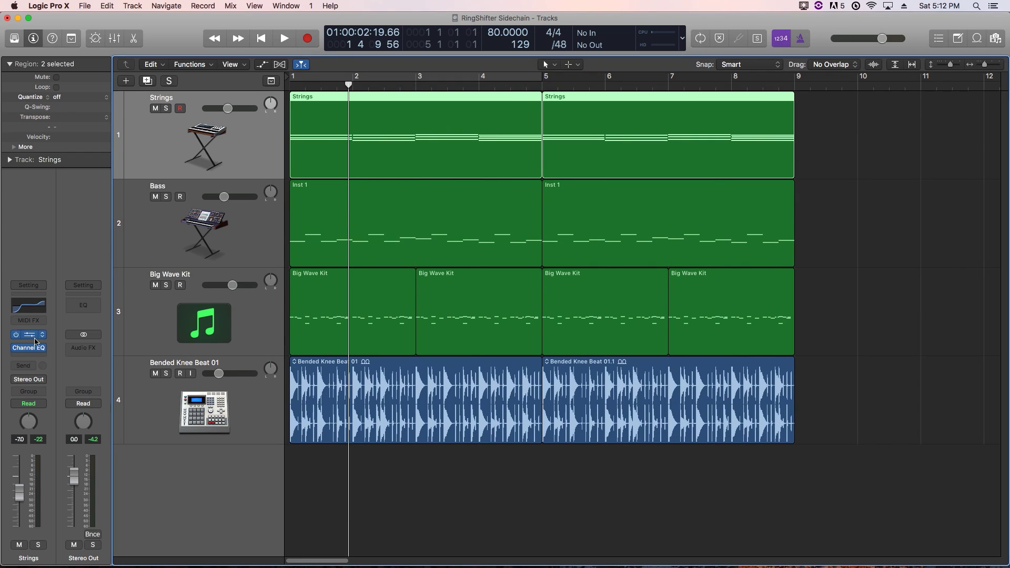
click(28, 305)
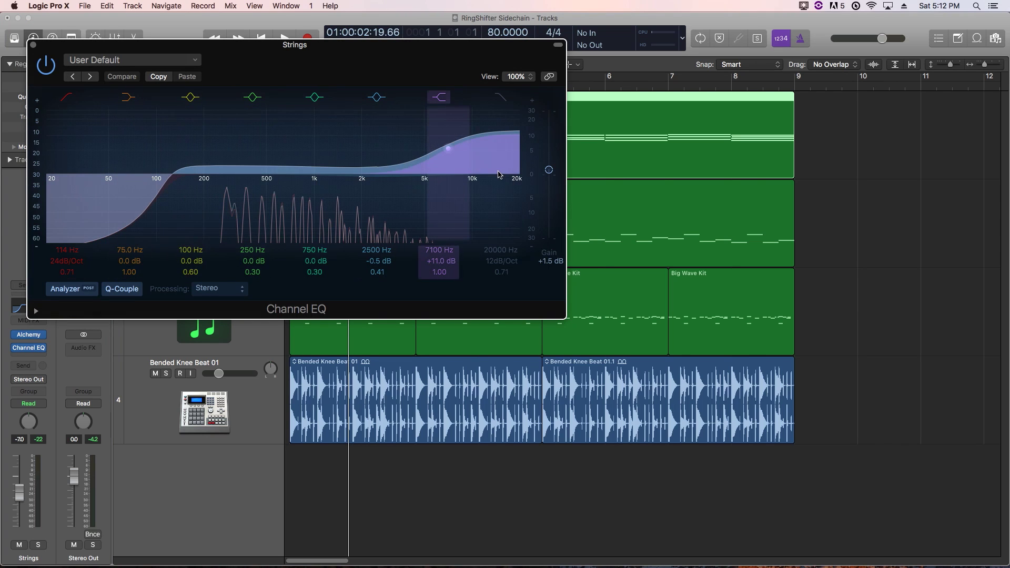
key(super+w)
click(861, 183)
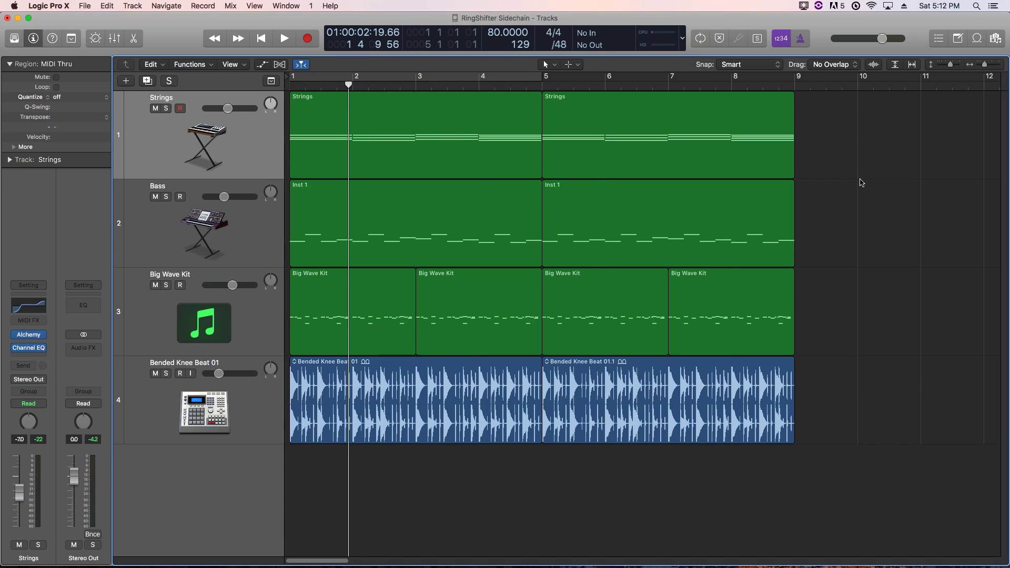
key(super+a)
key(super+u)
Step: Play the arrangement from the start, then mute Big Wave Kit and Bended Knee Beat 01
key(Return)
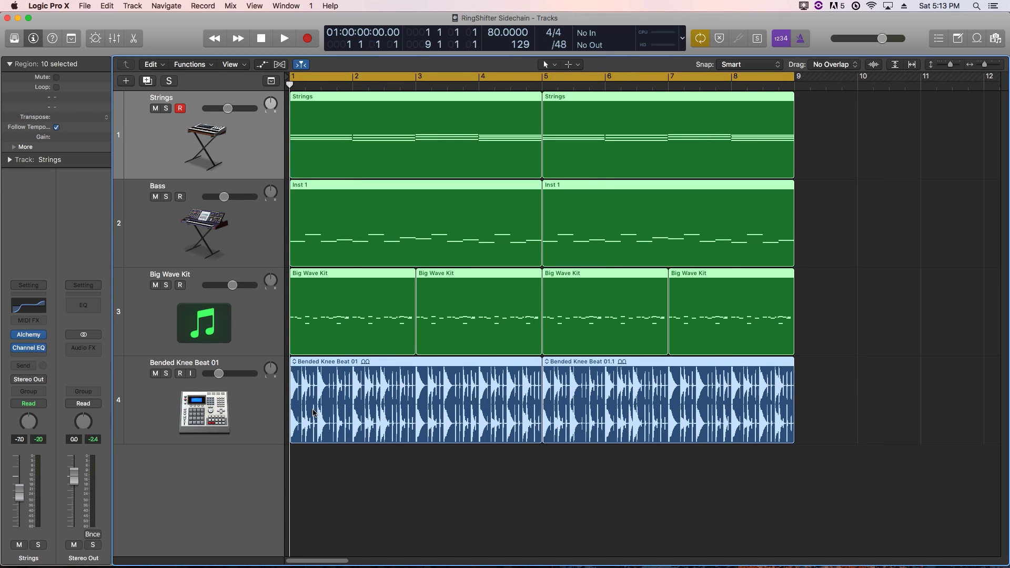
key(space)
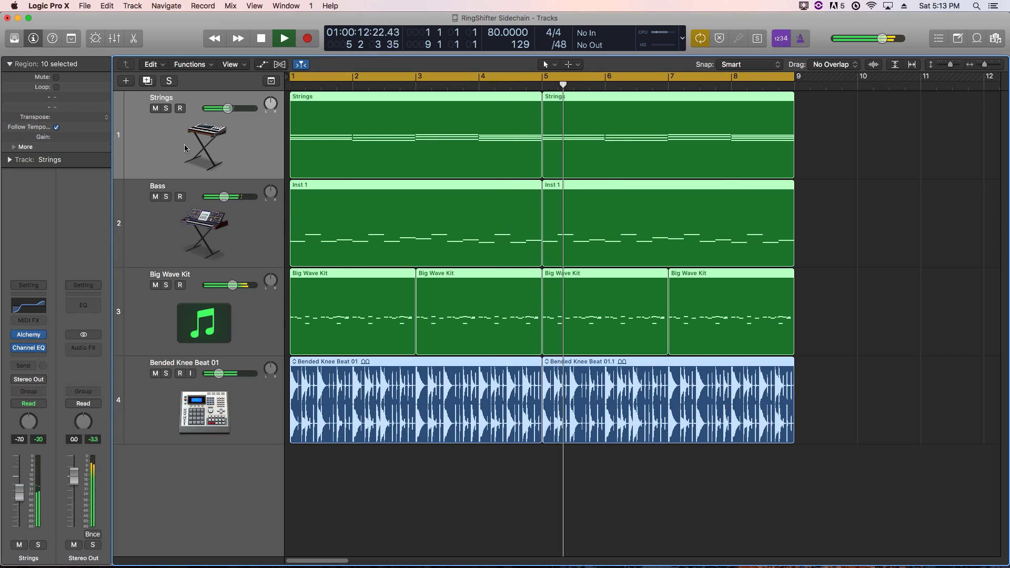
key(space)
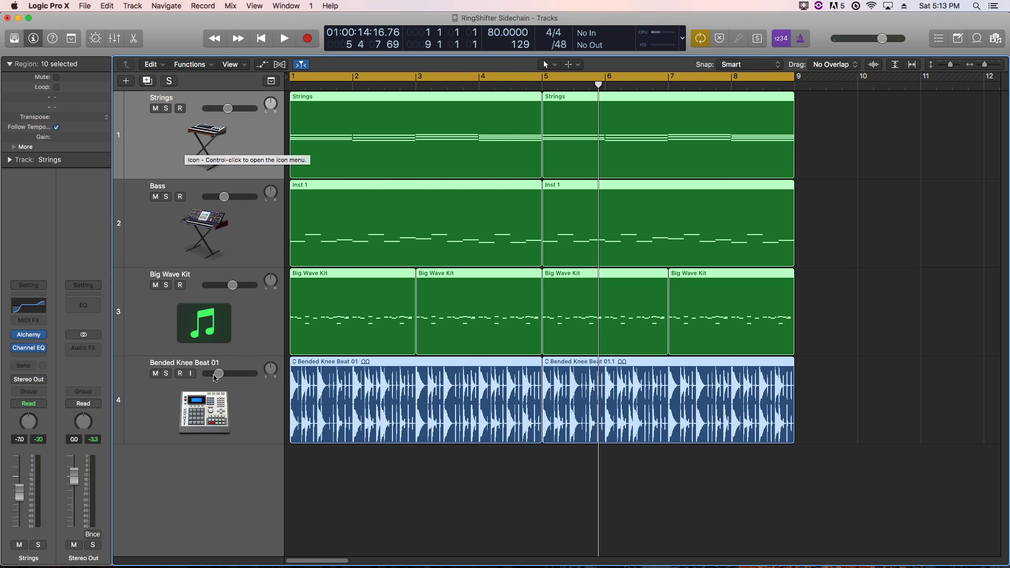
shift+click(212, 406)
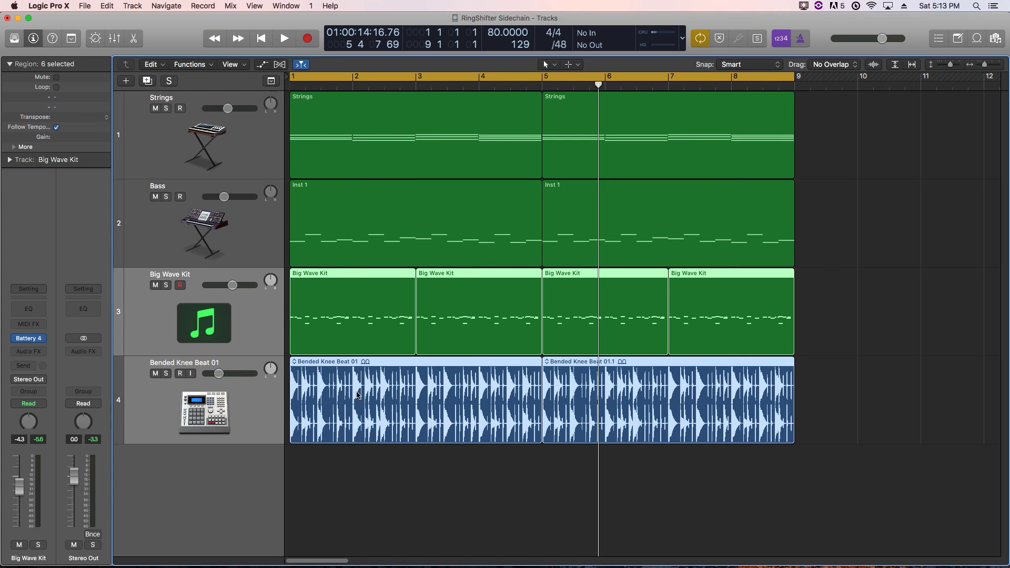
click(155, 285)
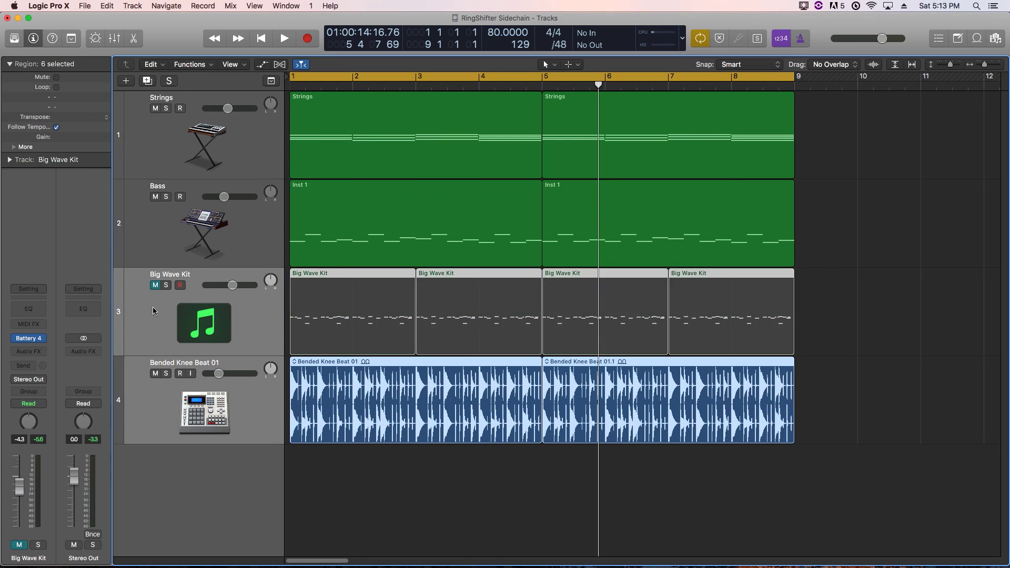
click(155, 373)
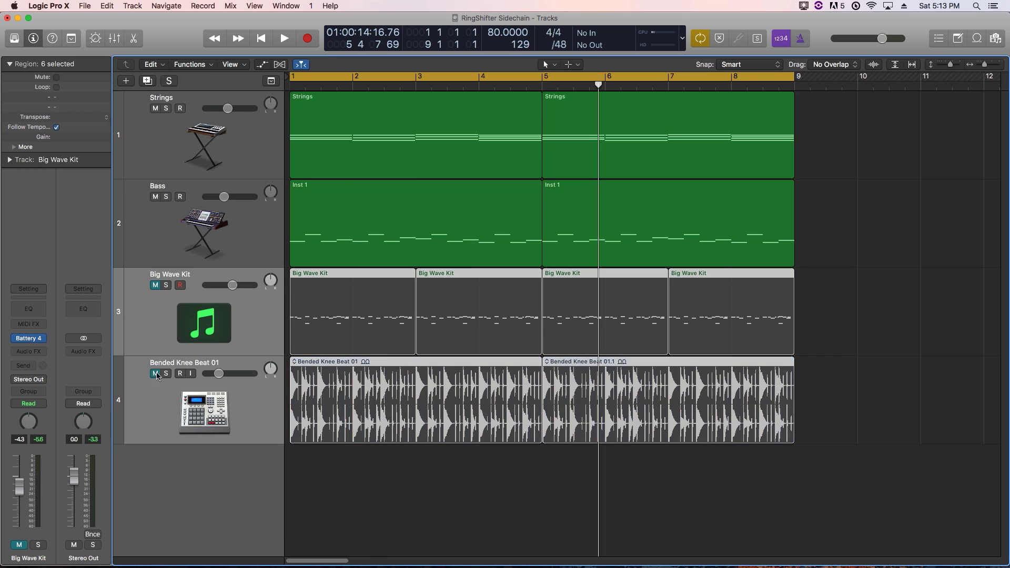
Step: Unmute Big Wave Kit and mute Strings, leaving Bass and Big Wave Kit audible
click(216, 222)
key(Return)
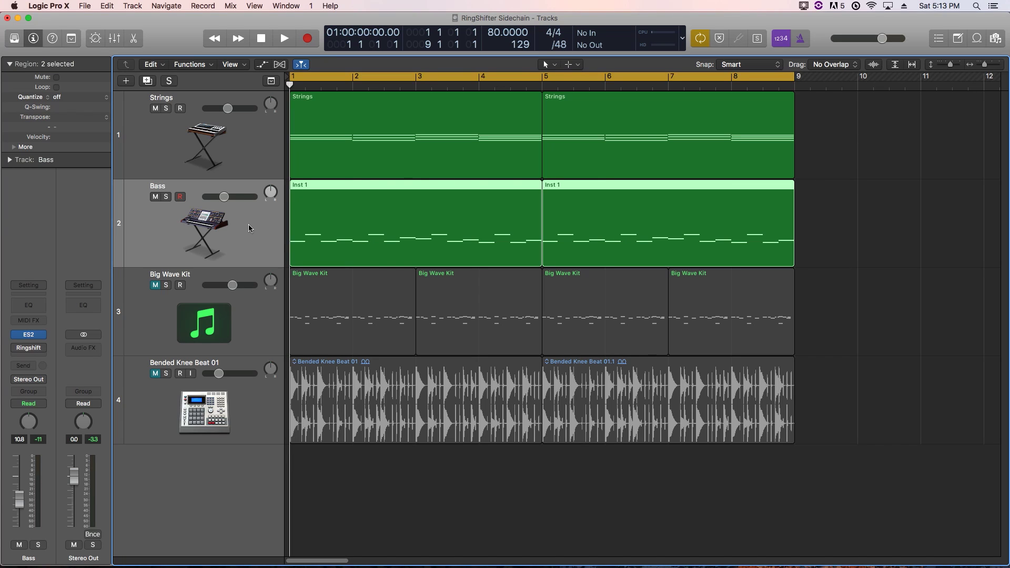
click(198, 337)
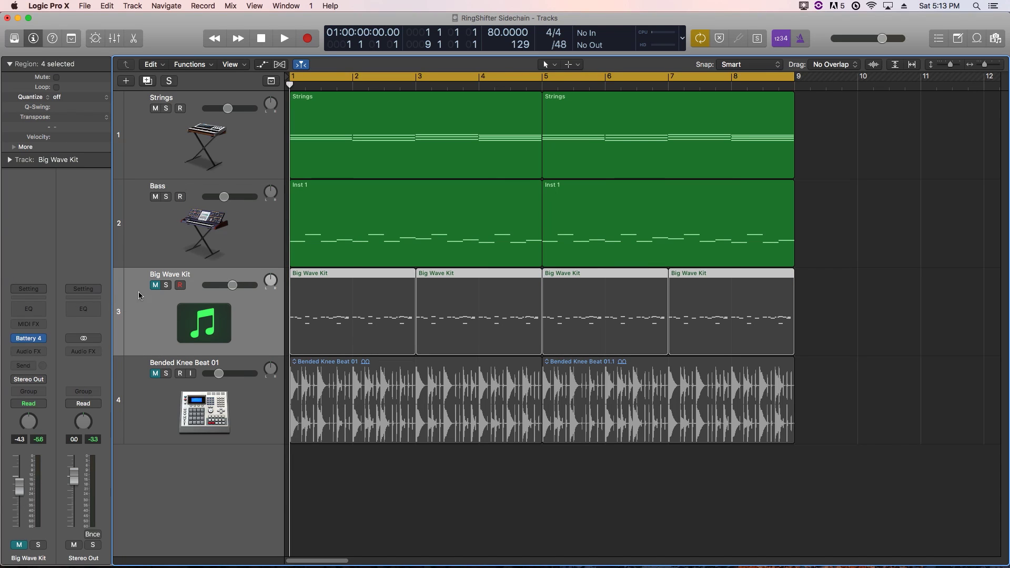
click(155, 285)
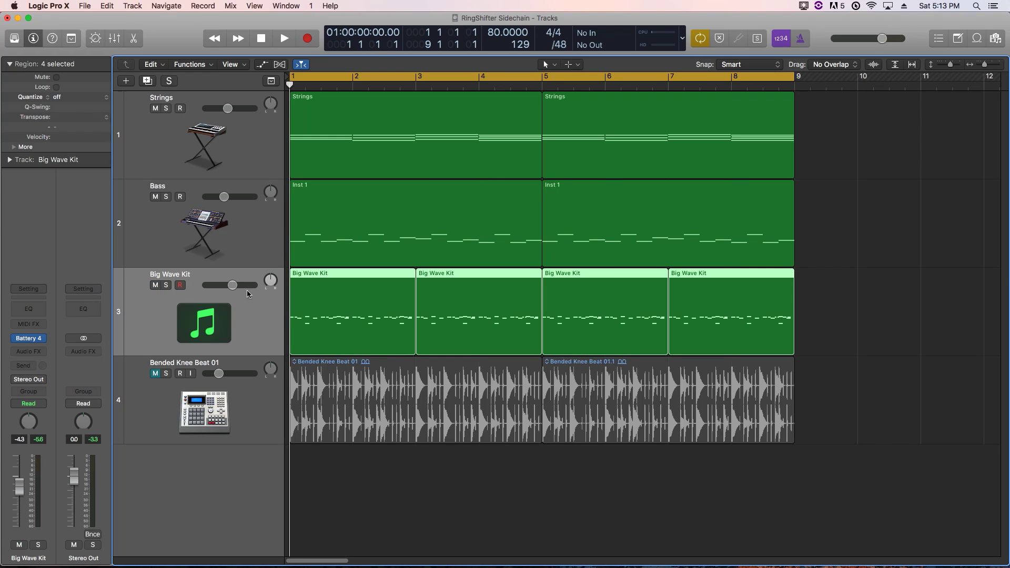
click(155, 108)
Step: Insert a stereo Ringshifter from Modulation into the Bass track's Audio FX slot
click(220, 235)
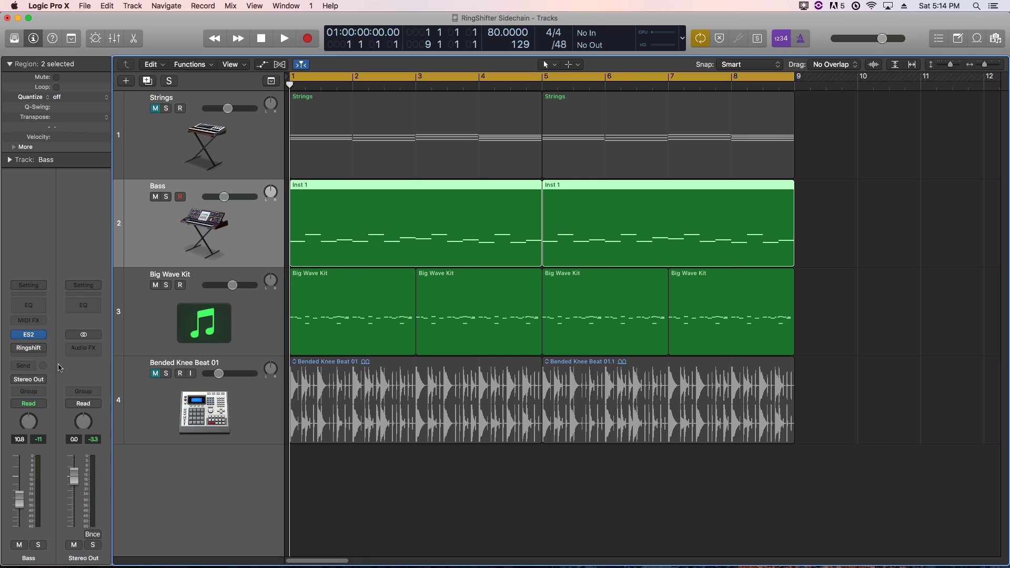
click(43, 348)
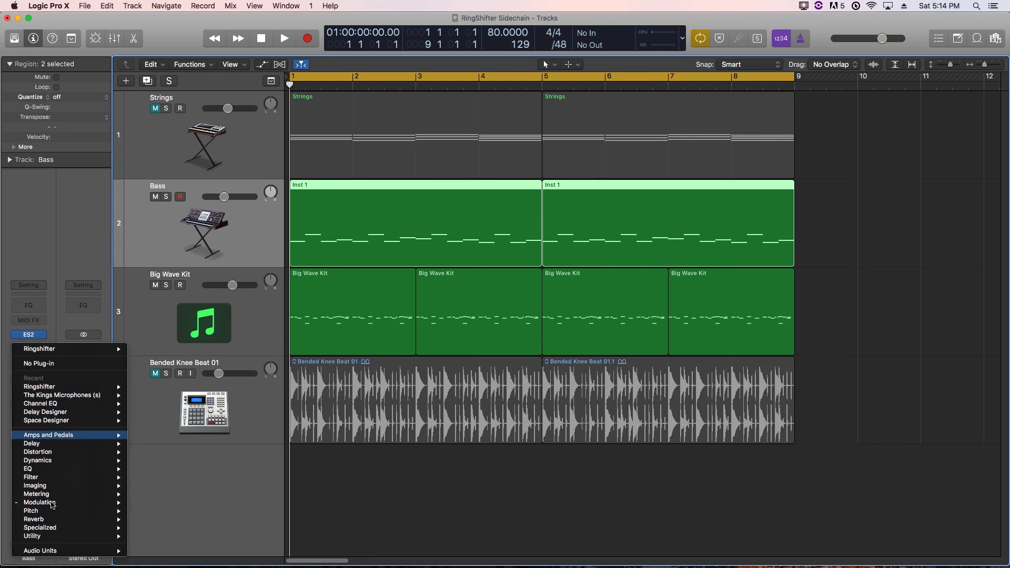
mouse_move(42, 503)
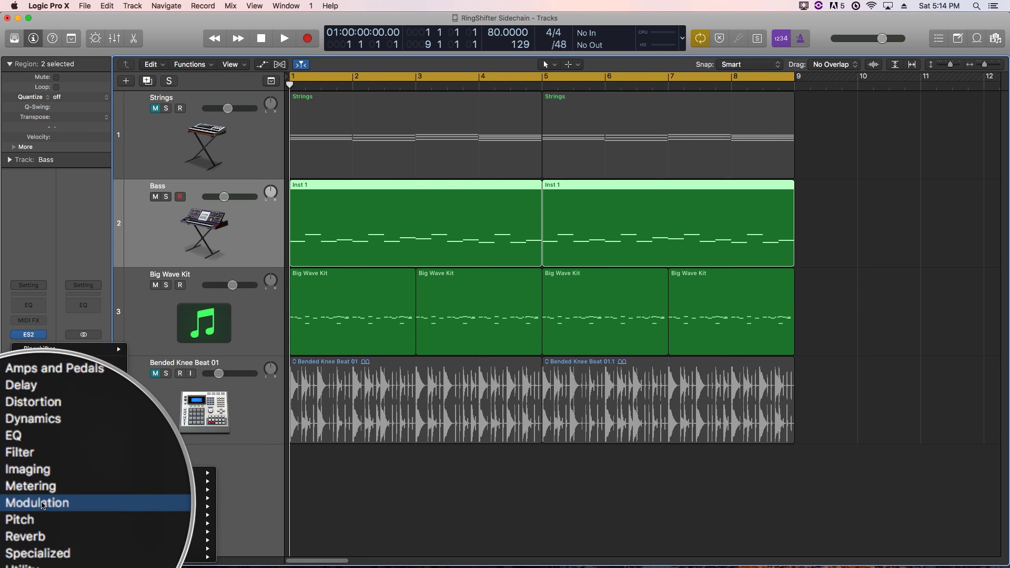
mouse_move(173, 525)
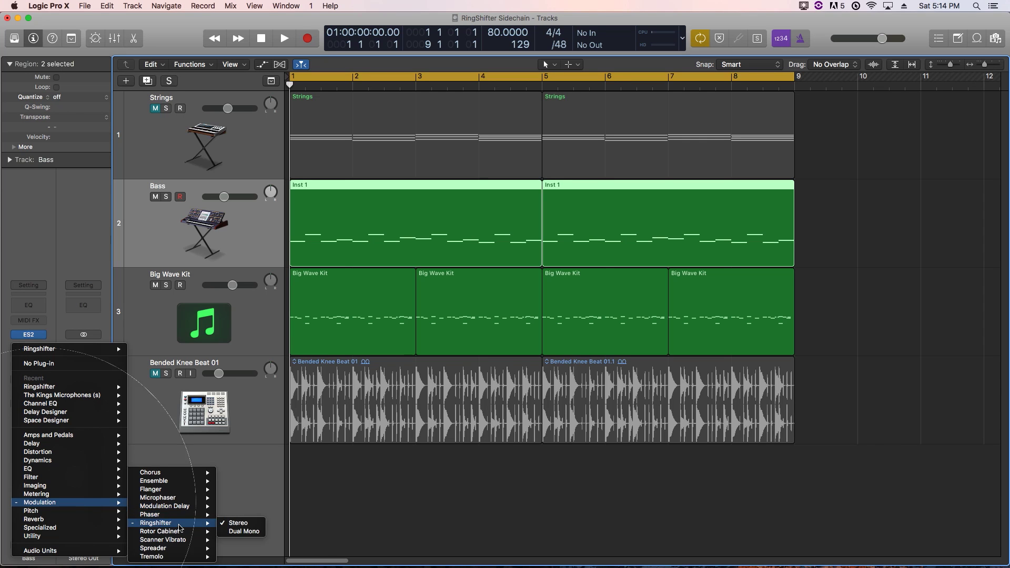
click(226, 529)
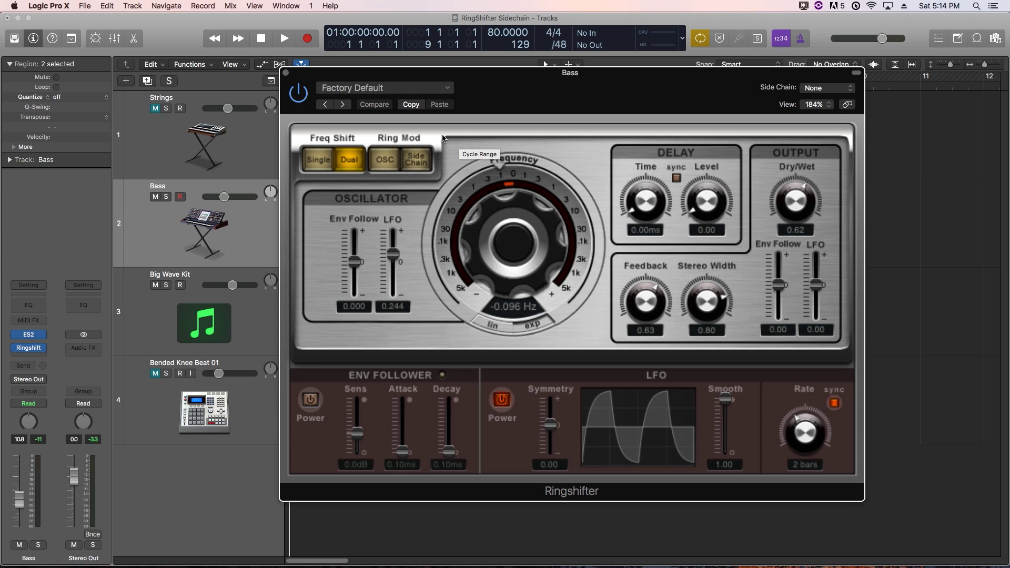
Step: Switch the Bass Ringshifter to Ring Mod Side Chain mode and load Side Chain Env Mix 01
drag(518, 76, 631, 110)
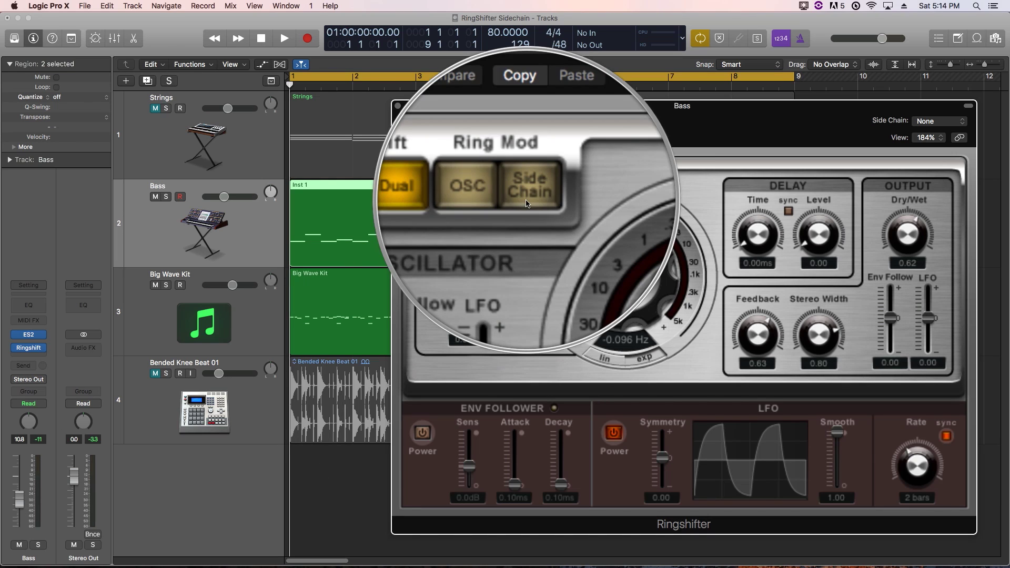
click(527, 204)
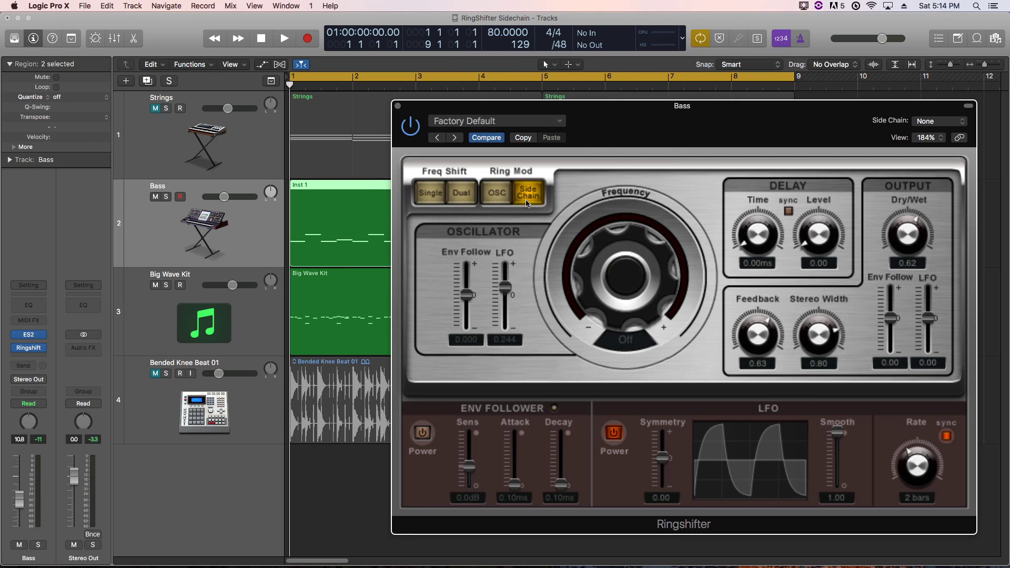
click(509, 124)
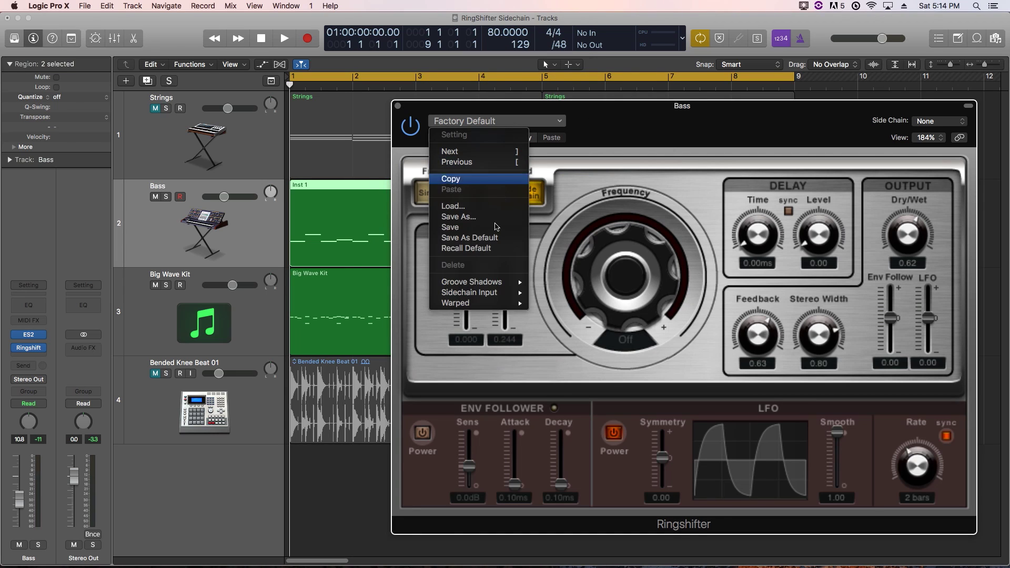
mouse_move(487, 286)
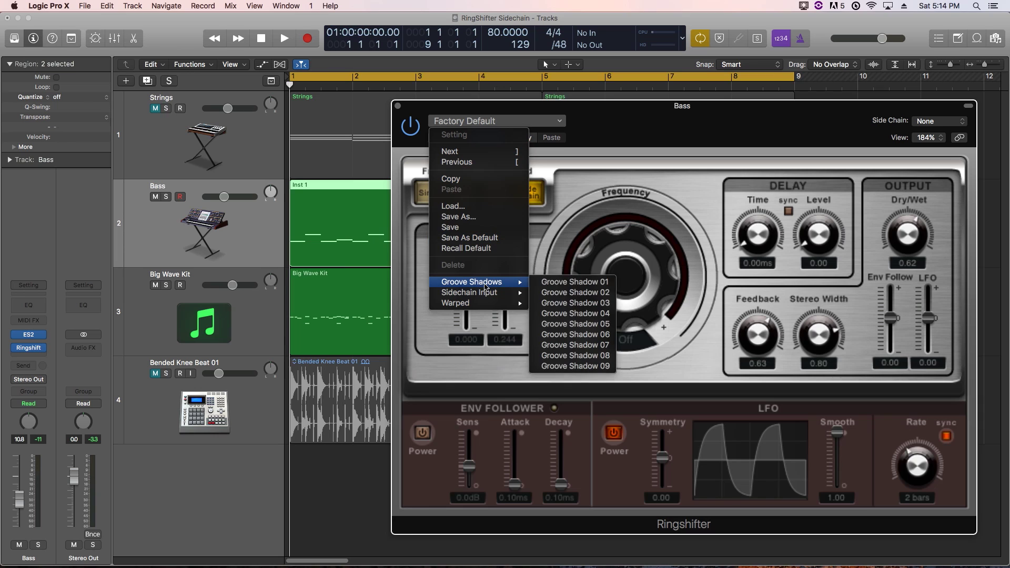
mouse_move(520, 304)
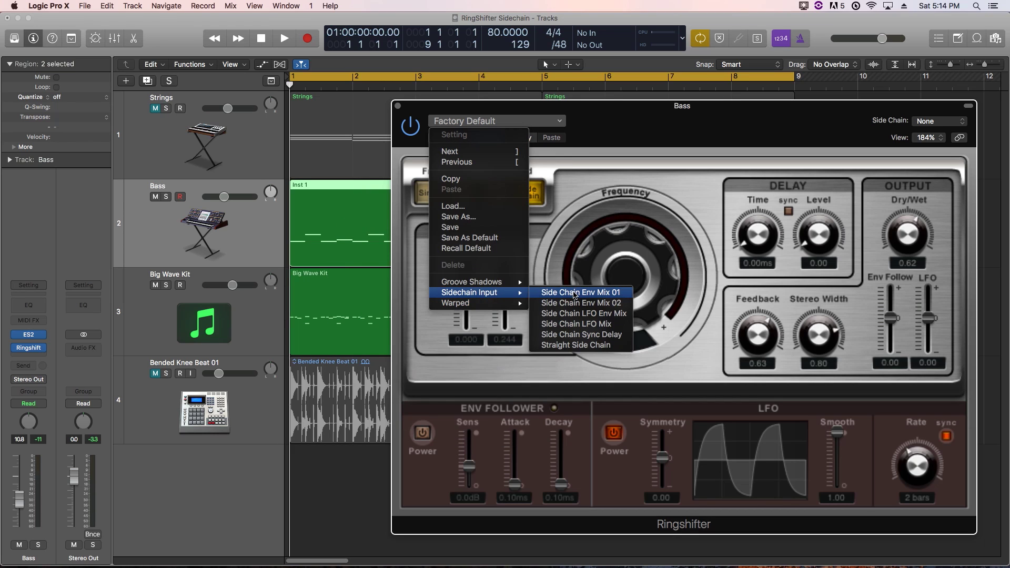
click(574, 292)
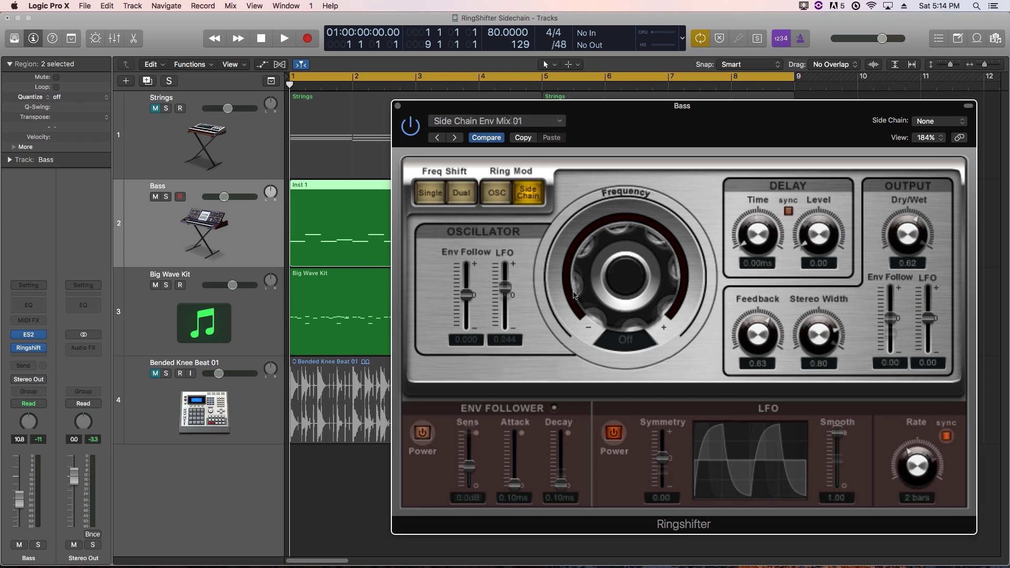
click(497, 121)
Step: Audition the Side Chain Env Mix 02 preset, nudge the Bass fader up, then return to Env Mix 01
mouse_move(481, 293)
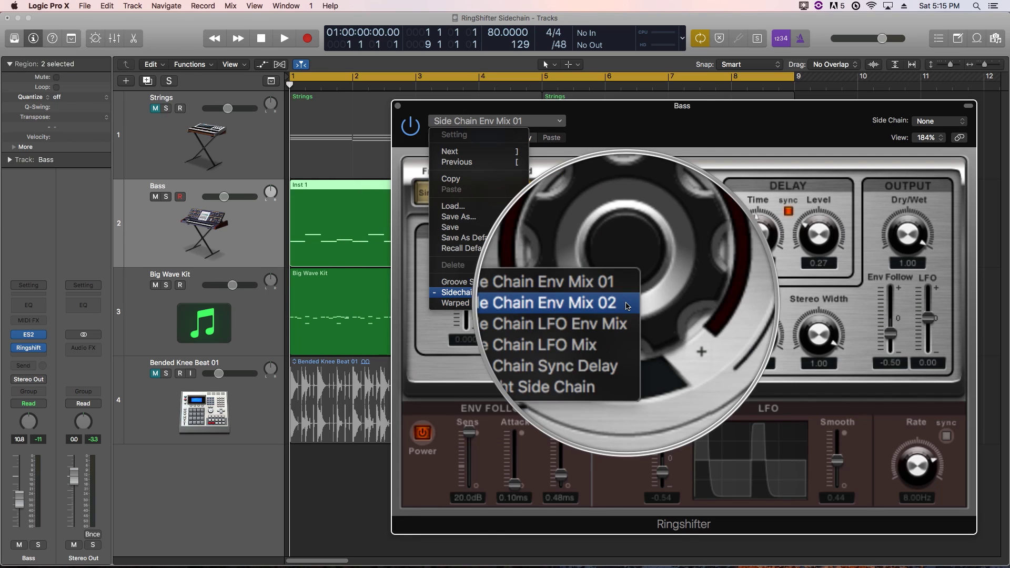
click(611, 307)
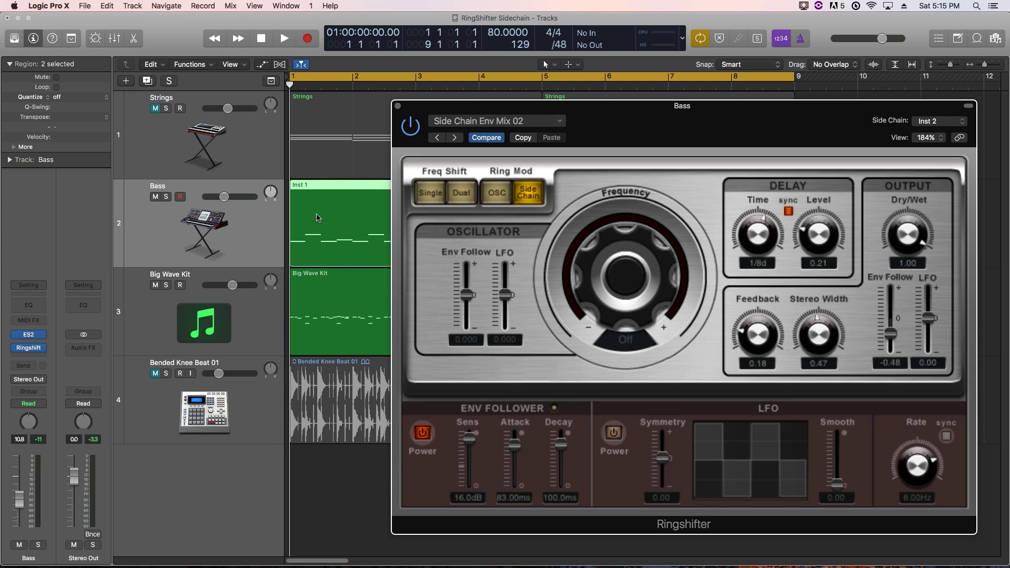
key(space)
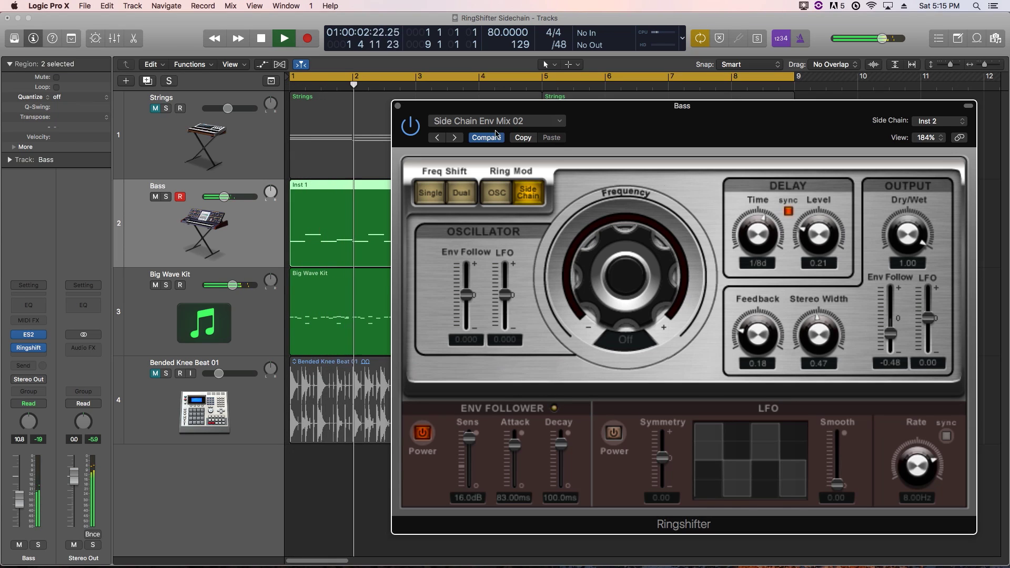
drag(20, 505, 18, 501)
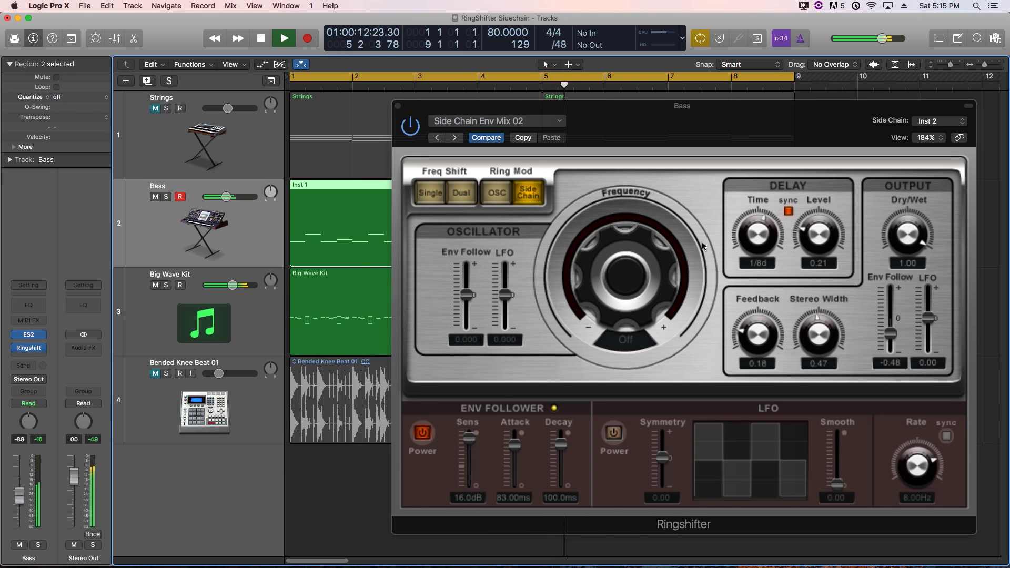
key(space)
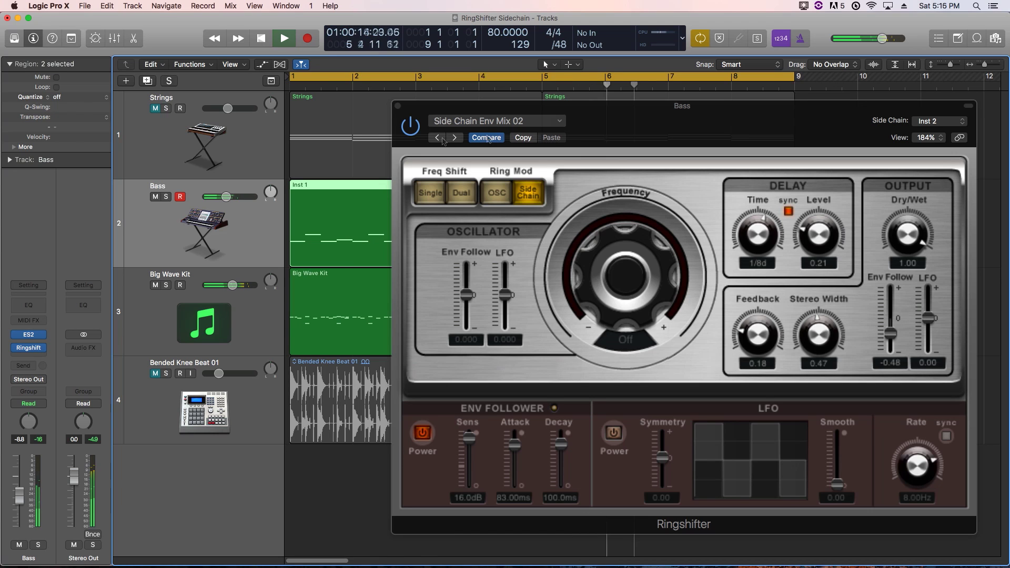
click(440, 138)
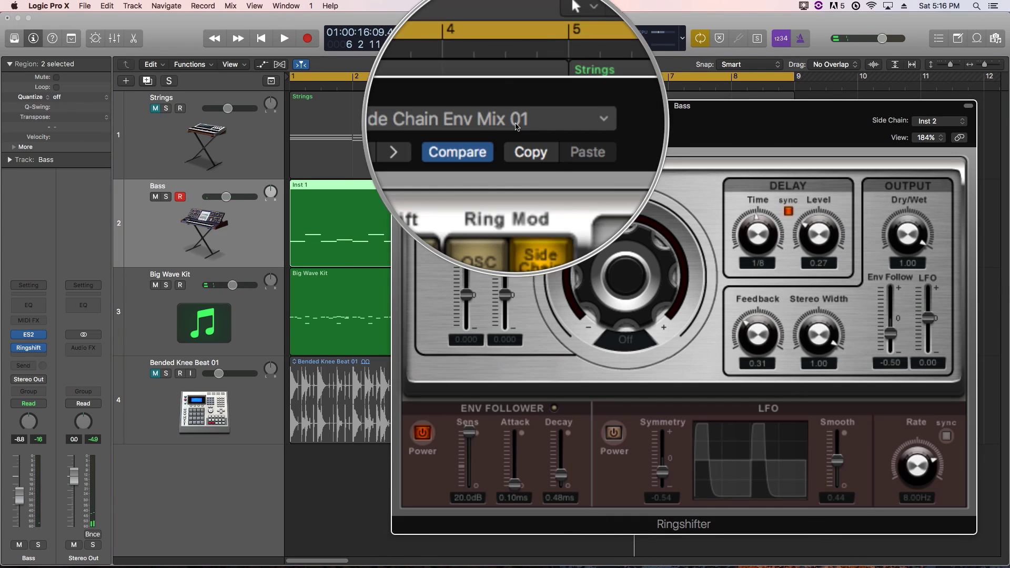
Step: Audition Side Chain Env Mix 01, then step forward two presets
key(space)
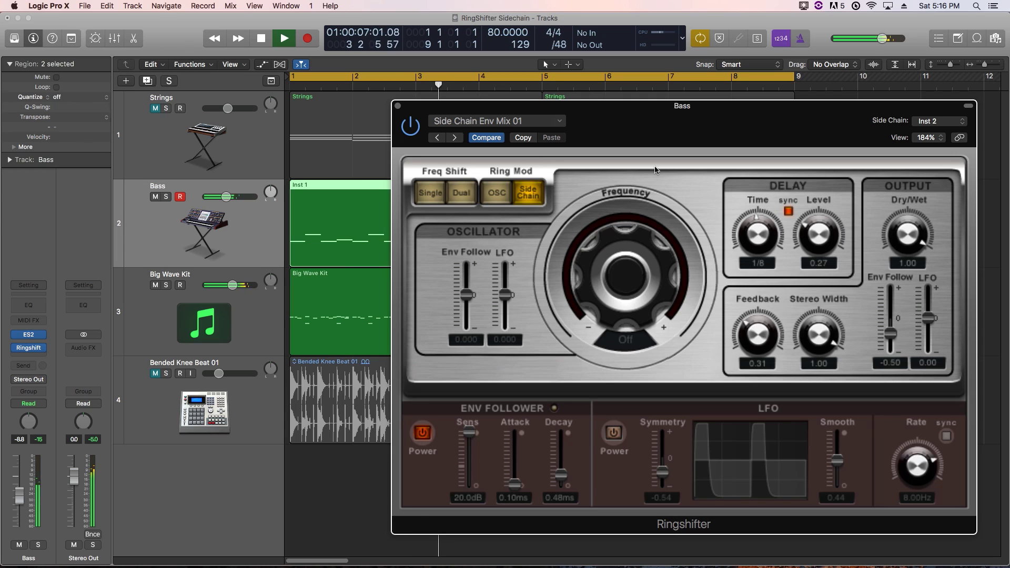
key(space)
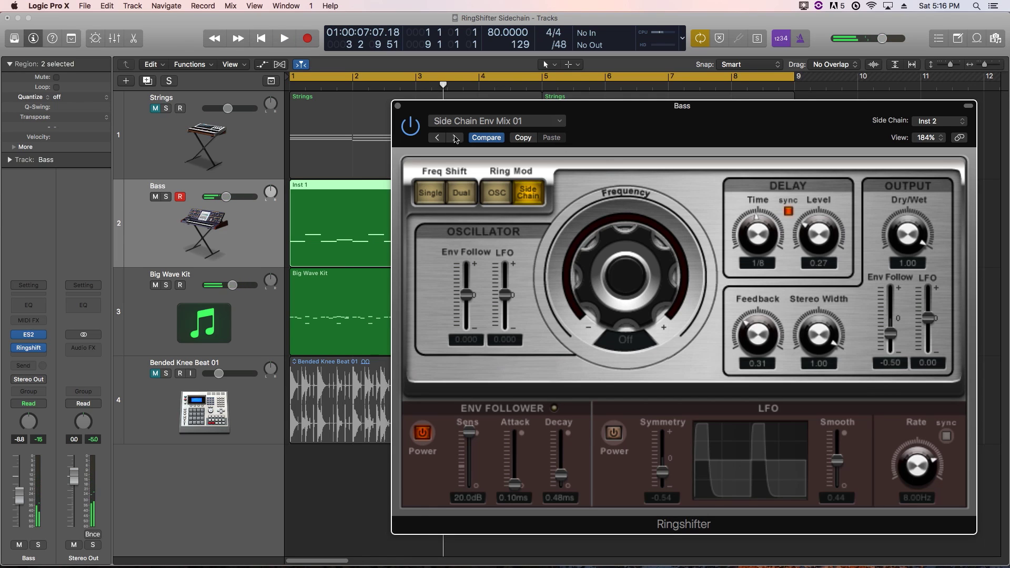
click(455, 138)
click(455, 138)
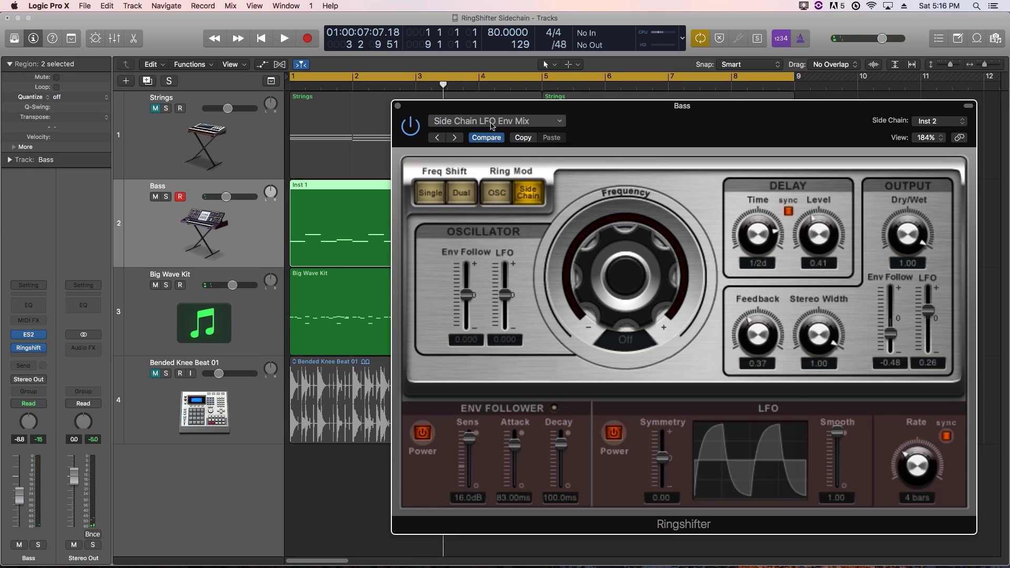
Step: Load and audition the Side Chain LFO Env Mix preset (Delay Time 1/2d, LFO Rate 4 bars)
click(492, 126)
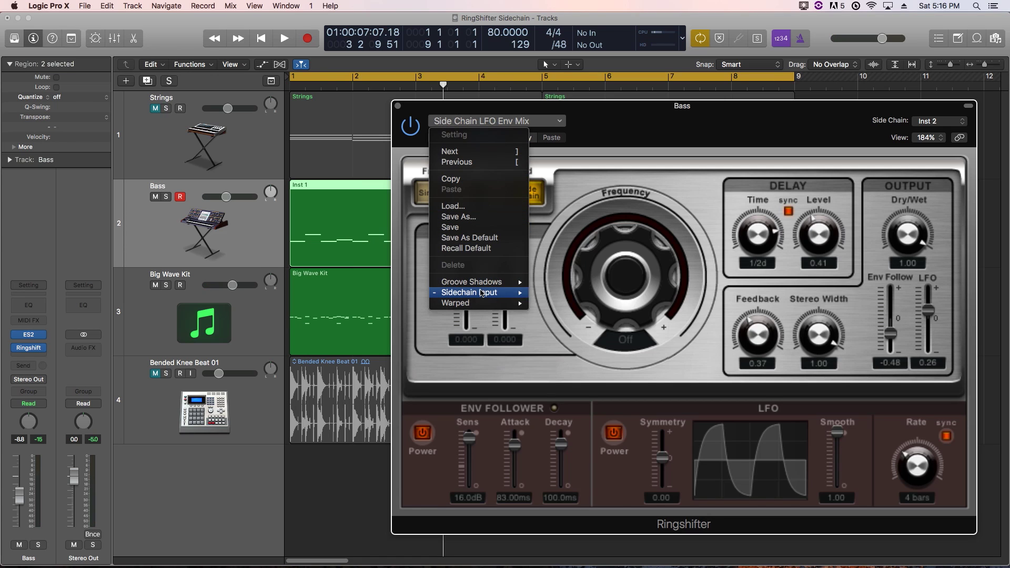
mouse_move(481, 293)
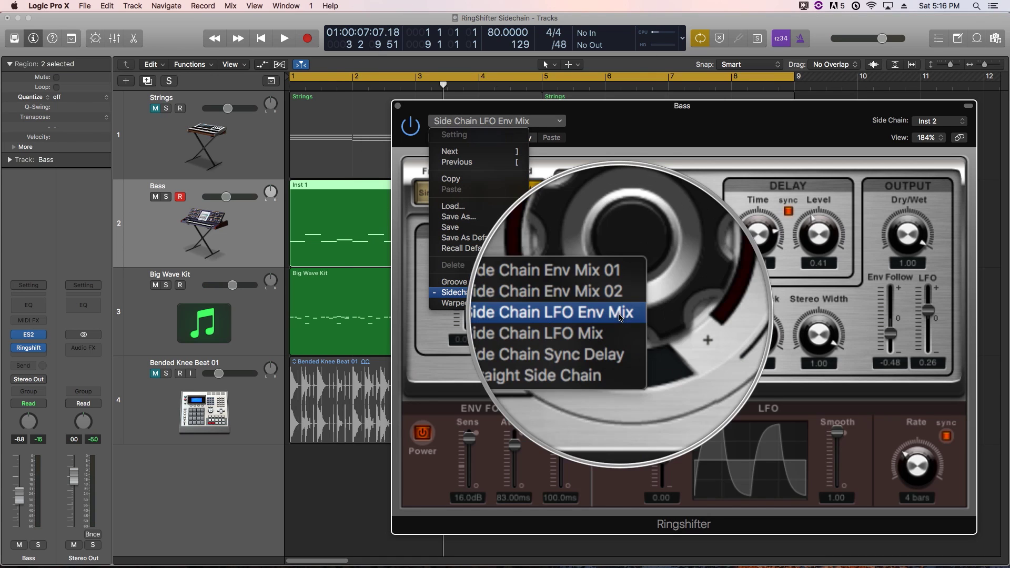
click(531, 313)
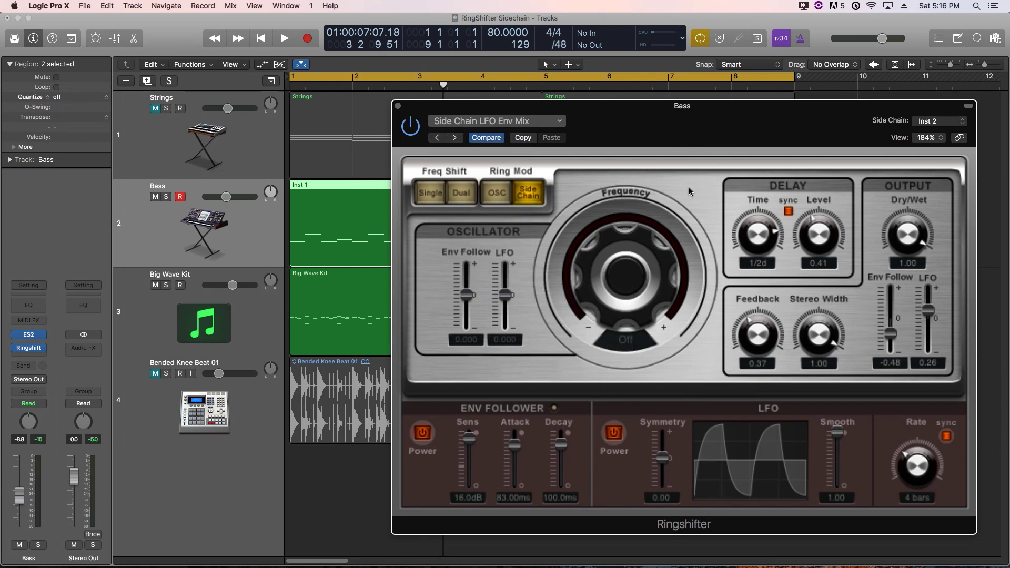
key(space)
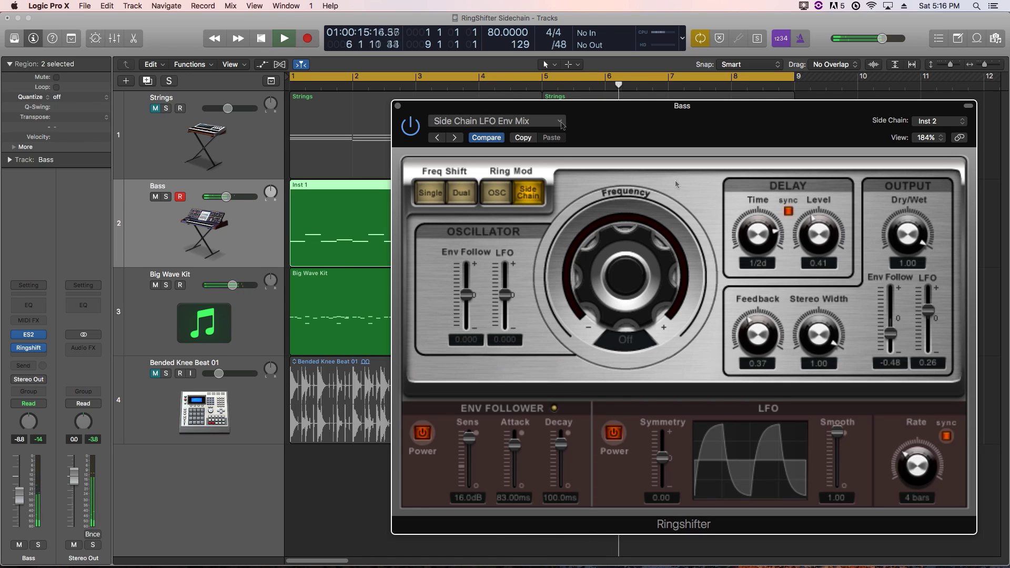
key(space)
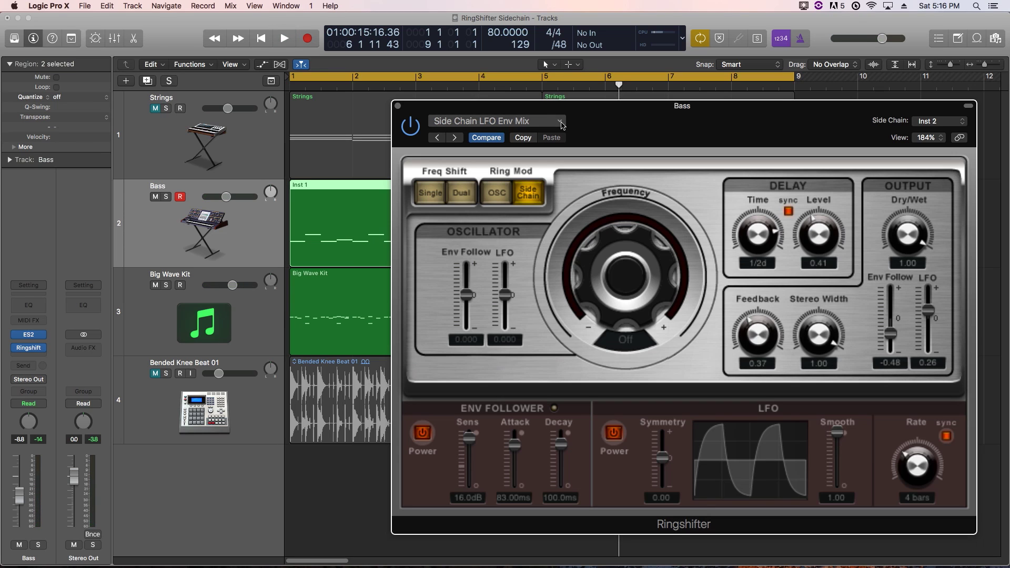
click(562, 124)
mouse_move(508, 284)
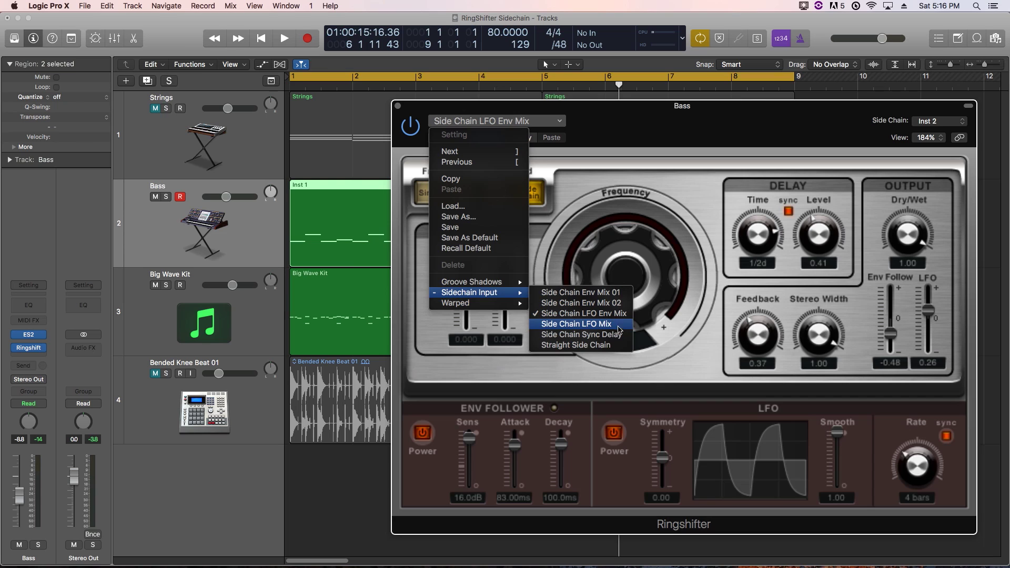
Step: Load and audition the Side Chain Sync Delay preset on the Bass Ringshifter
click(619, 335)
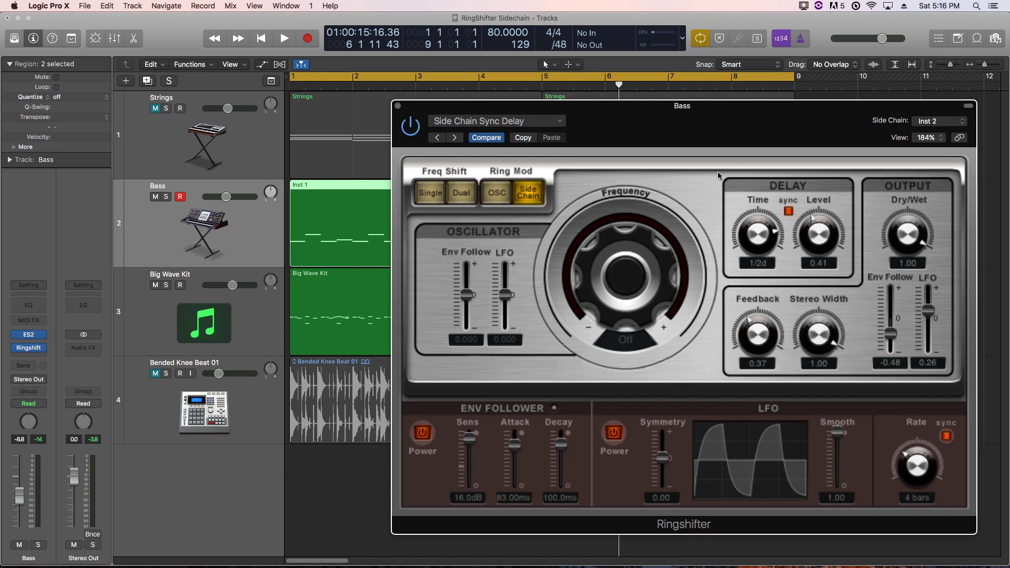
key(space)
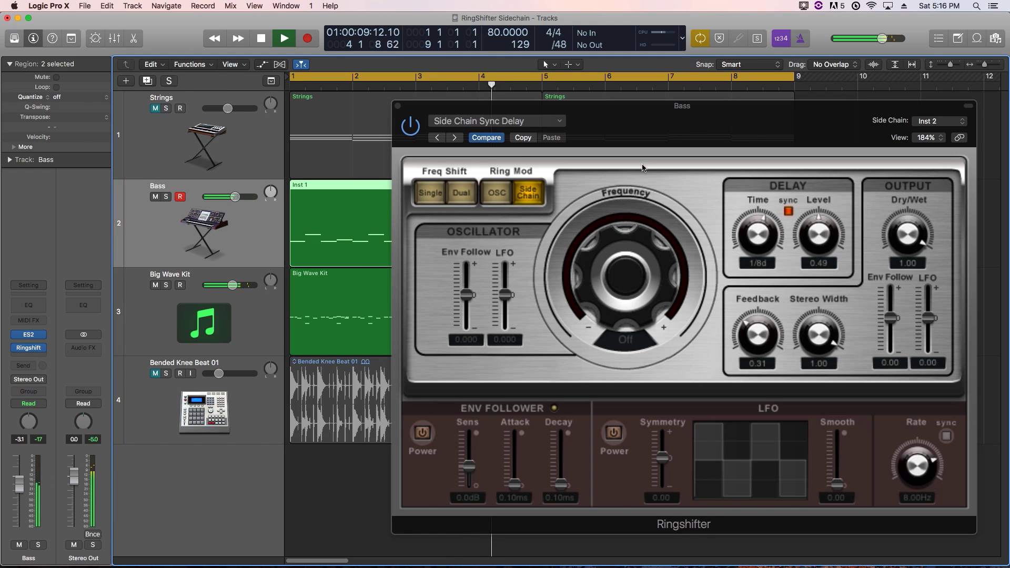
key(space)
Step: Load and audition the Straight Side Chain preset (Delay Time 1/4, Delay Level 0.00)
click(494, 121)
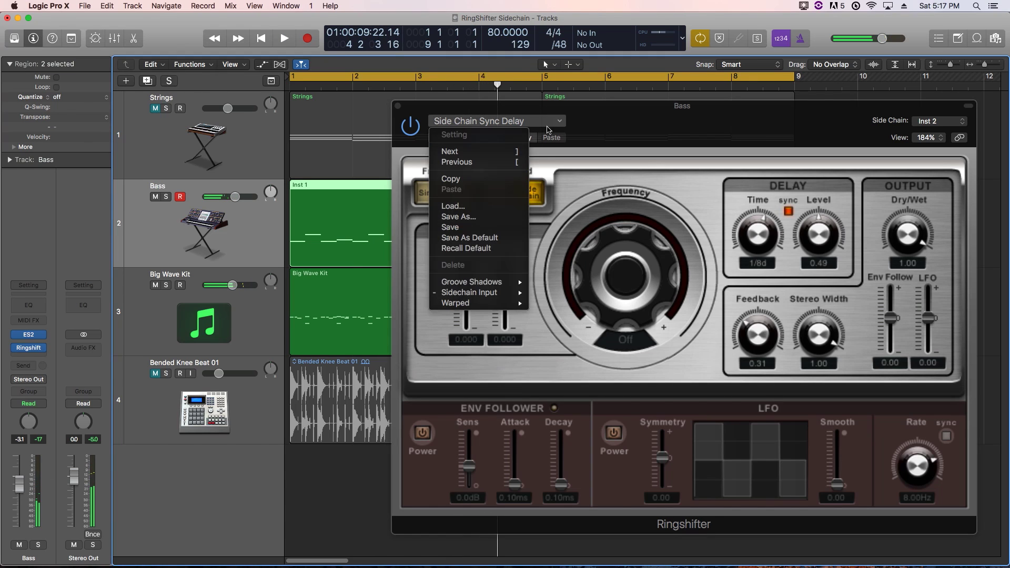
mouse_move(509, 299)
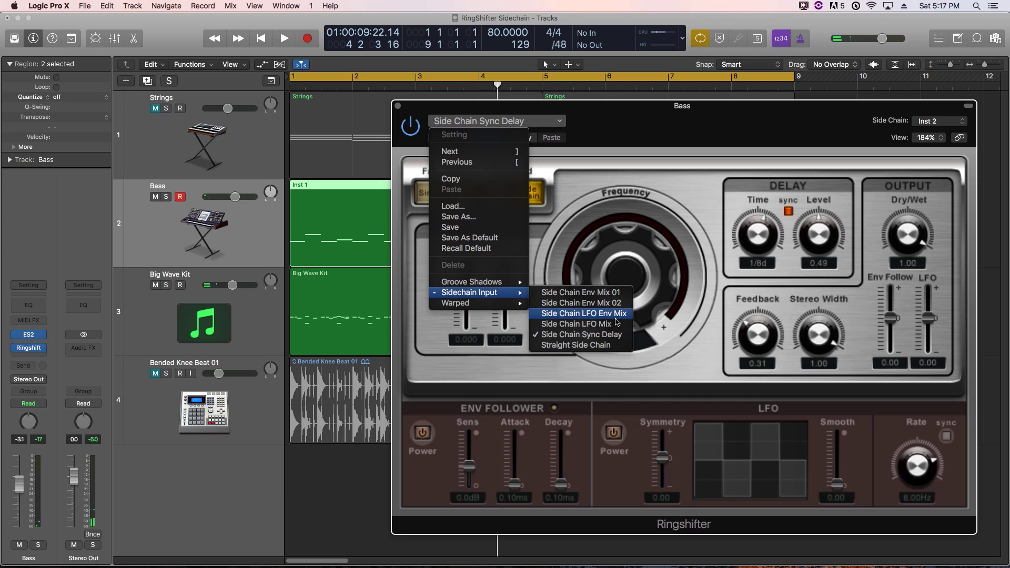
click(615, 346)
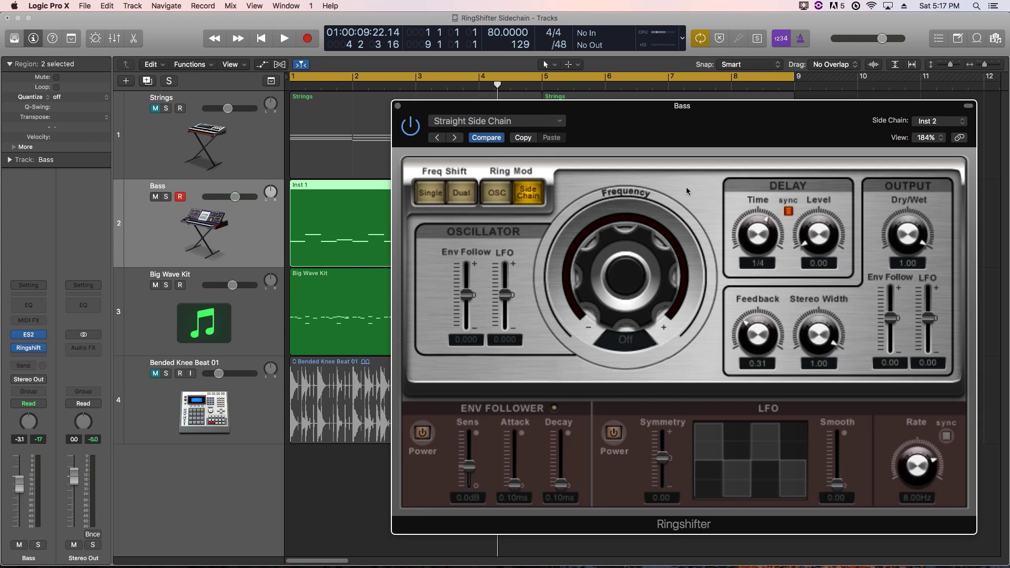
key(space)
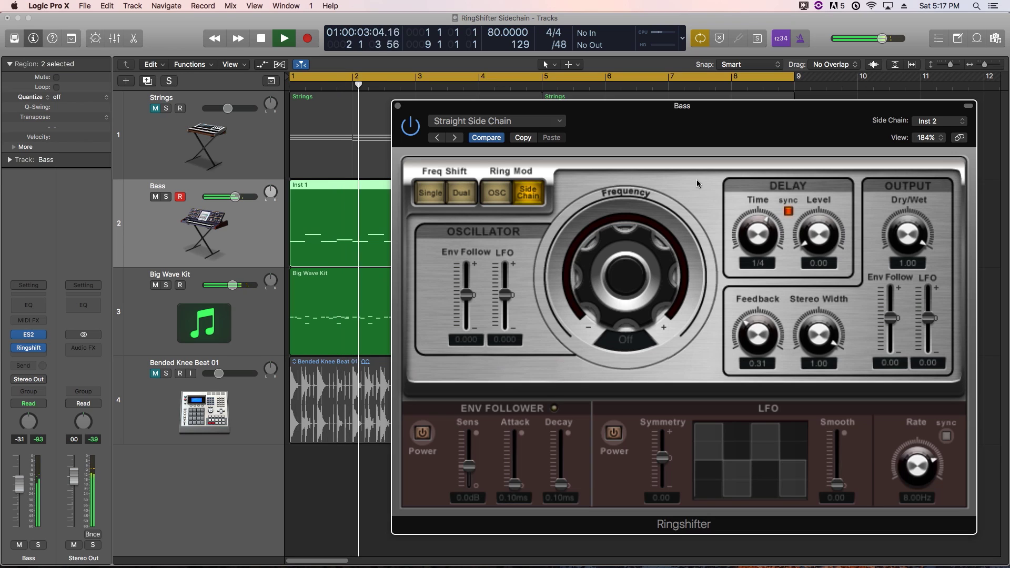
key(space)
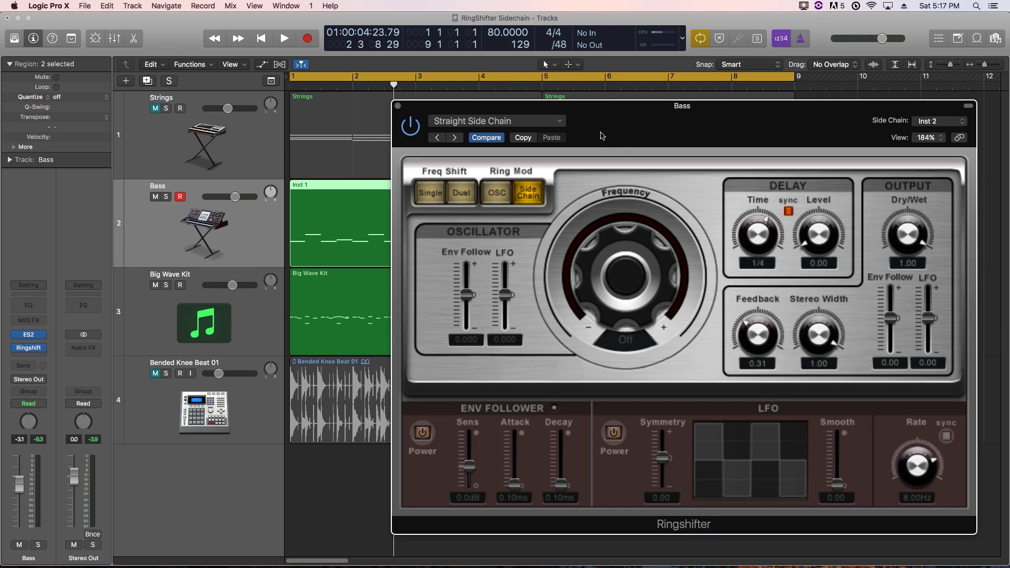
Step: Reload Side Chain Env Mix 02, play it, and close the Bass Ringshifter window
click(554, 122)
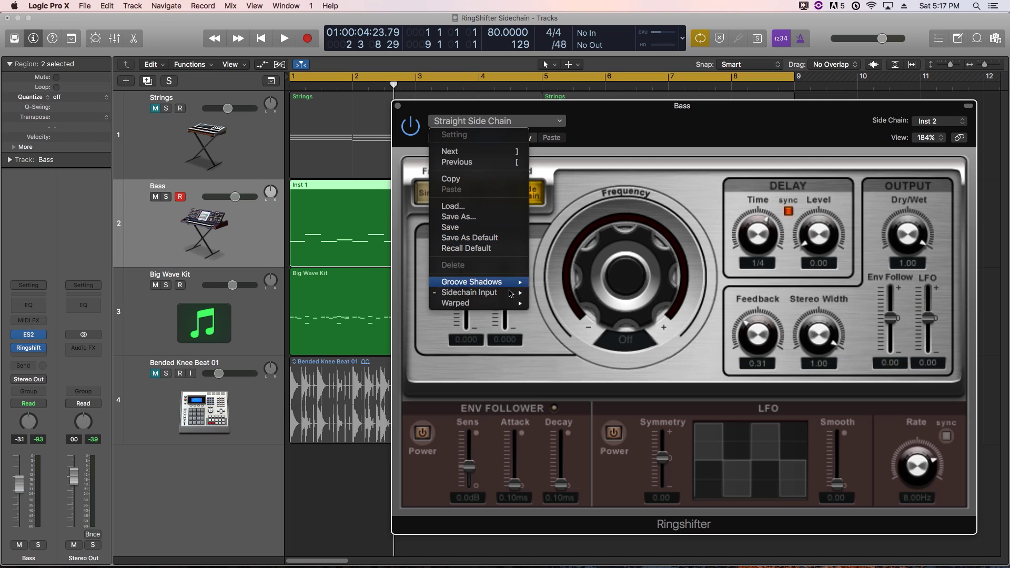
mouse_move(508, 293)
click(626, 303)
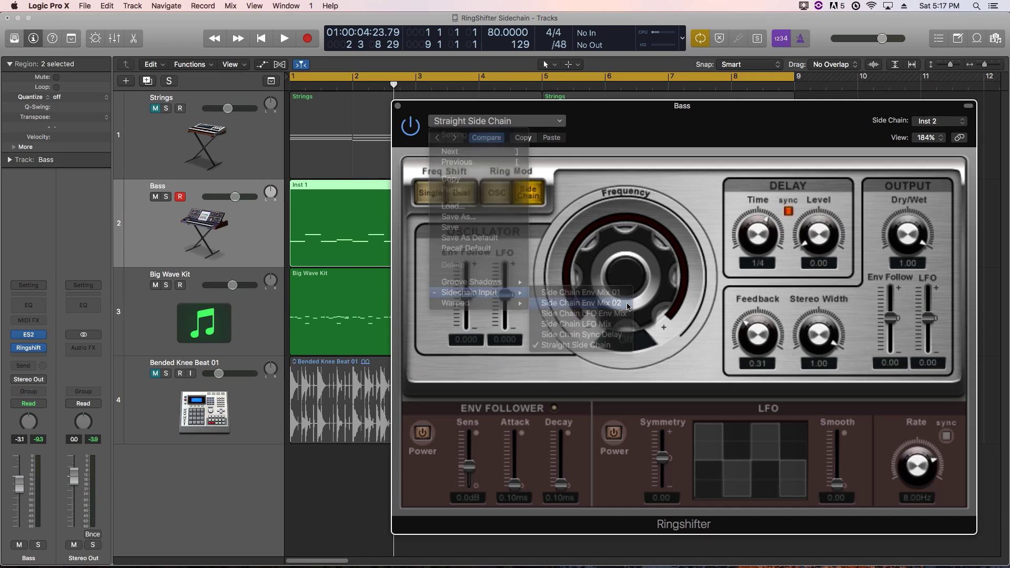
key(space)
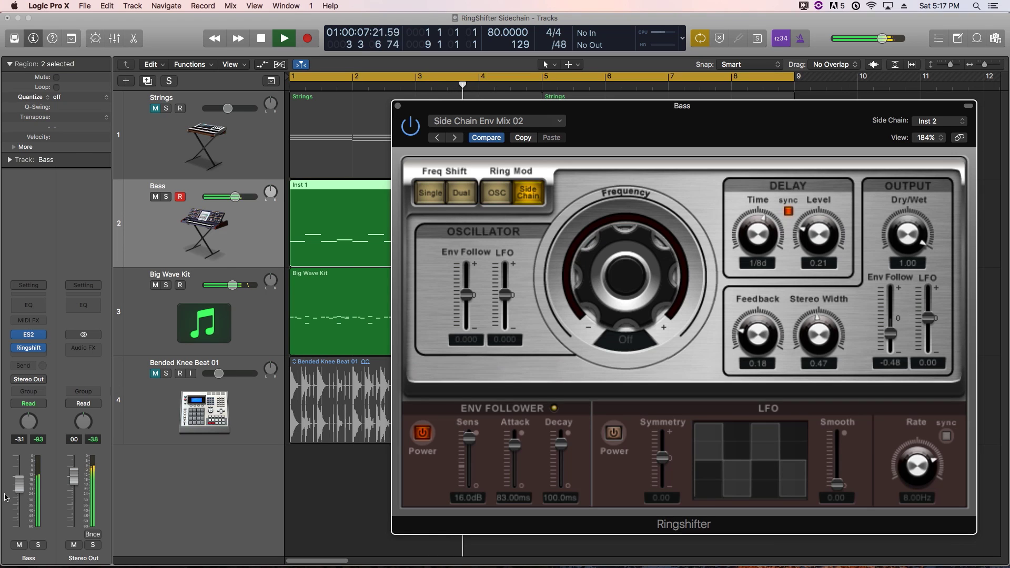
click(115, 387)
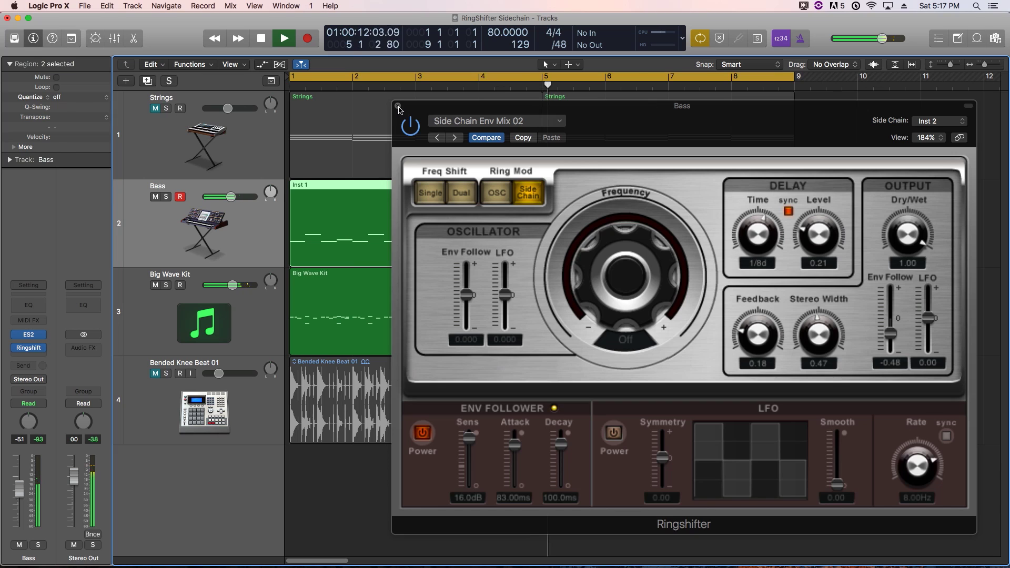
click(397, 105)
Step: Unmute Strings, open the Mixer with X, and select the Strings and Bass channel strips
click(155, 108)
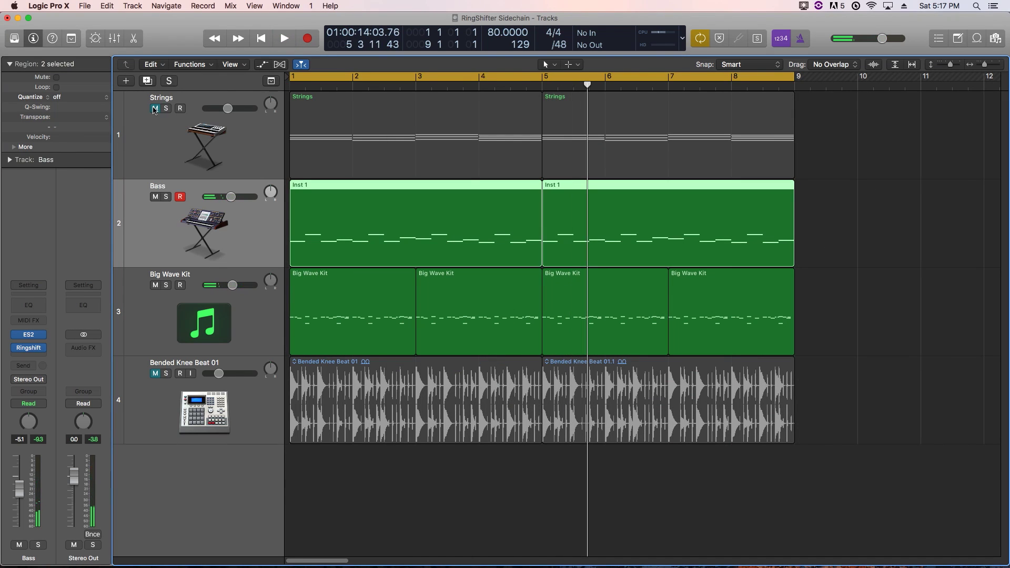
click(187, 137)
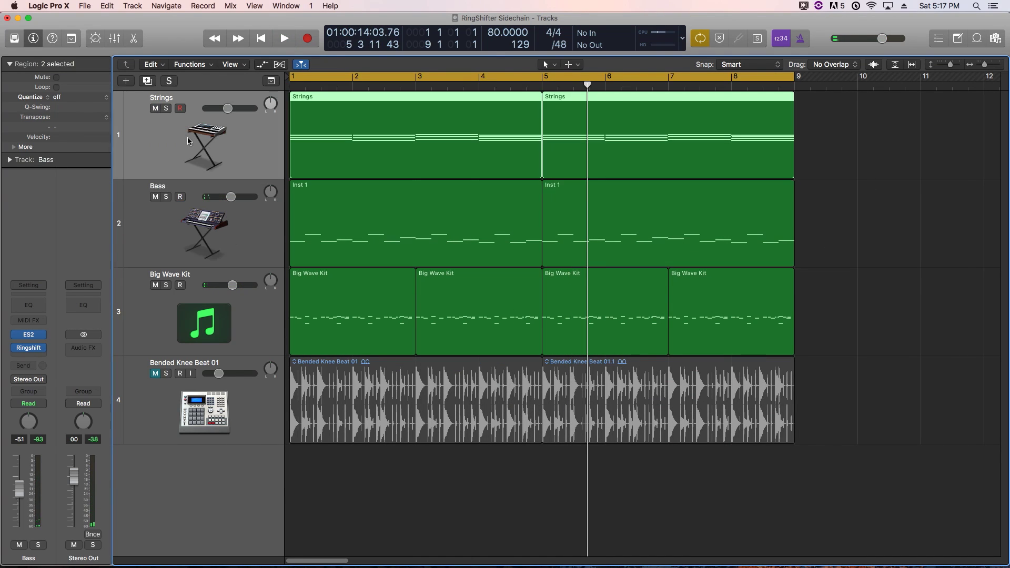
key(x)
drag(618, 53, 512, 49)
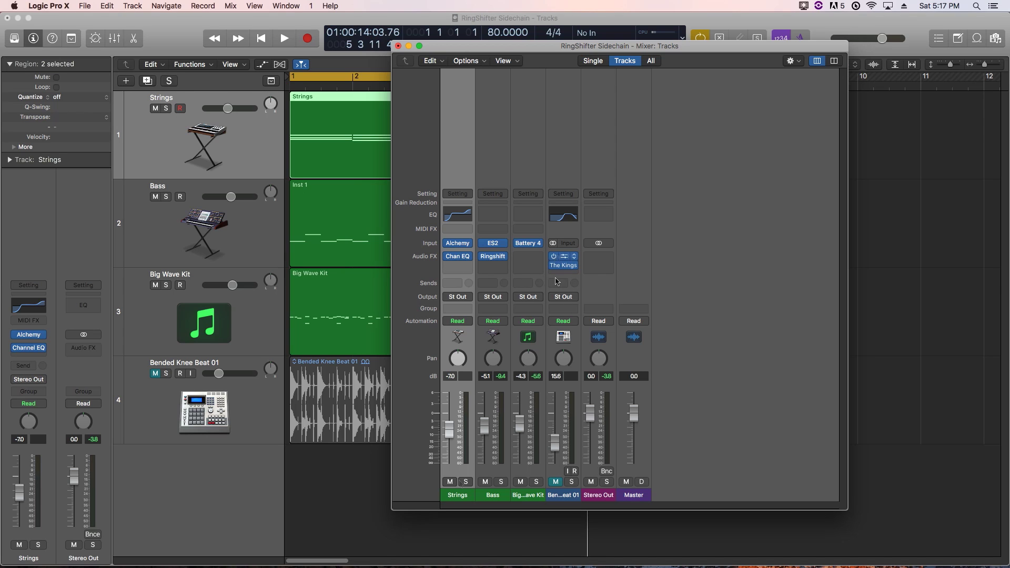
drag(461, 499, 489, 497)
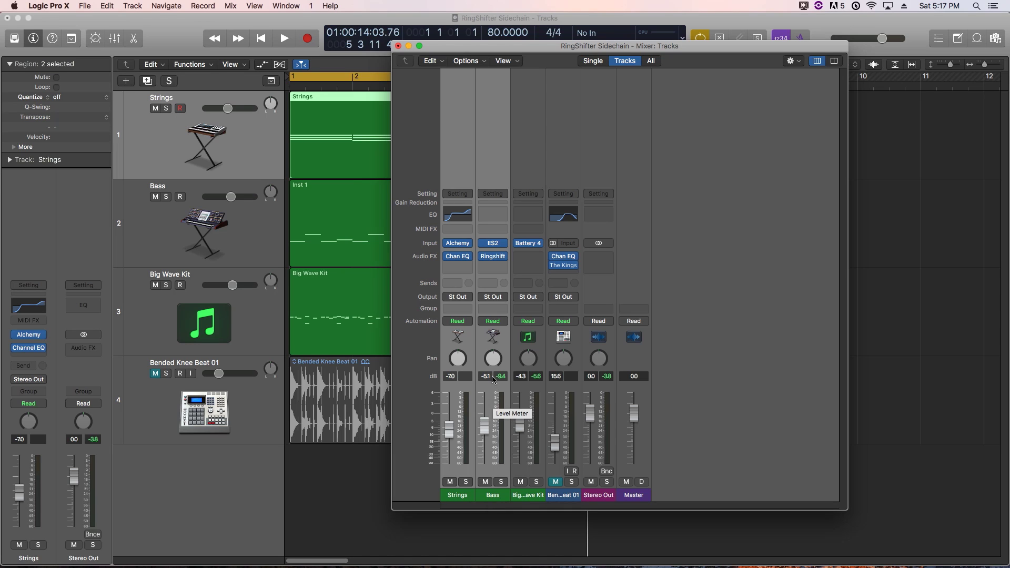
click(466, 299)
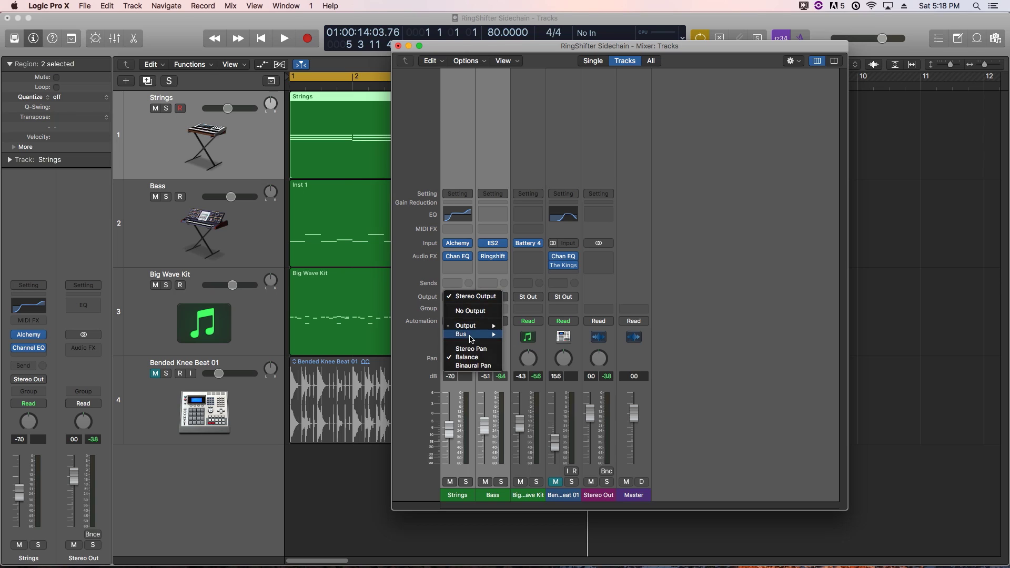
Step: Route Strings and Bass outputs to Bus 1 and move Ringshifter from Bass onto Aux 1
mouse_move(472, 340)
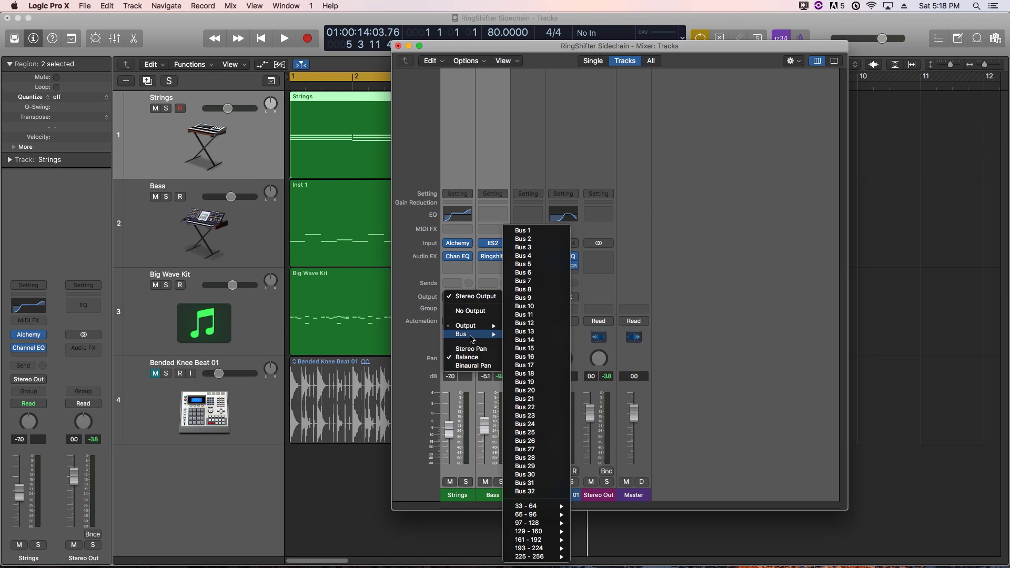
click(529, 234)
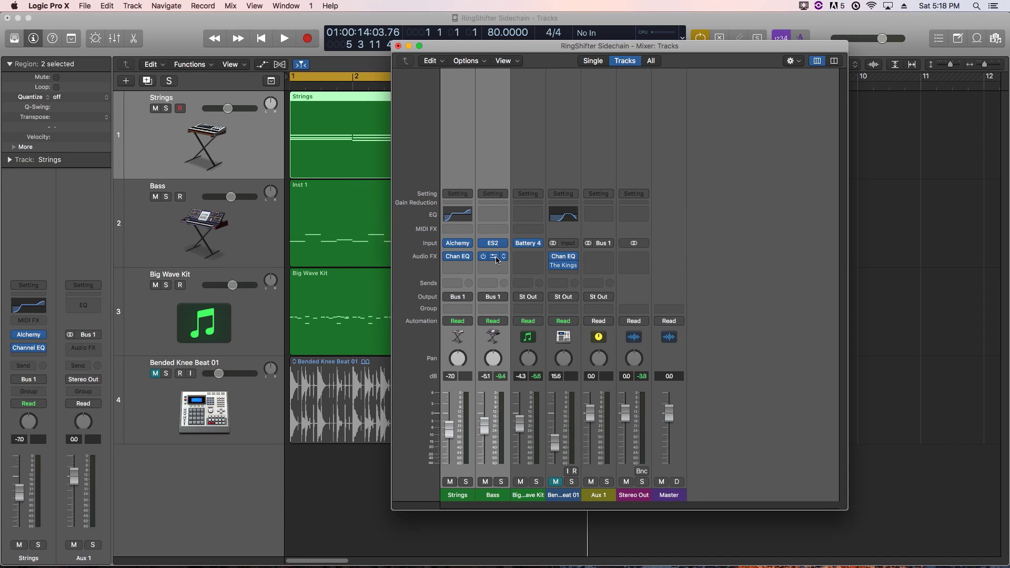
drag(600, 260, 599, 260)
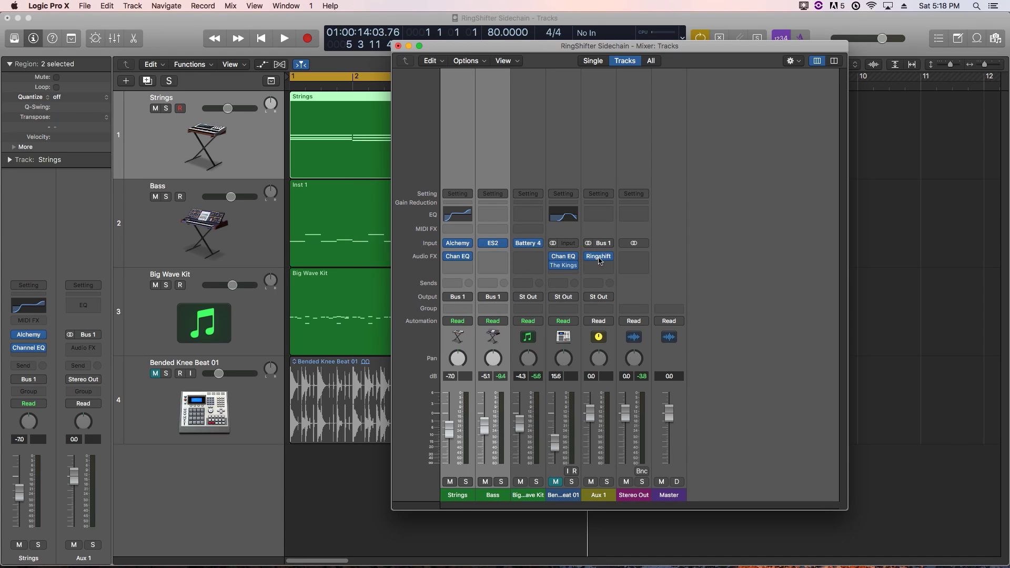
Step: Rename Aux 1 to RS SC, solo it, and play from the start
double_click(599, 495)
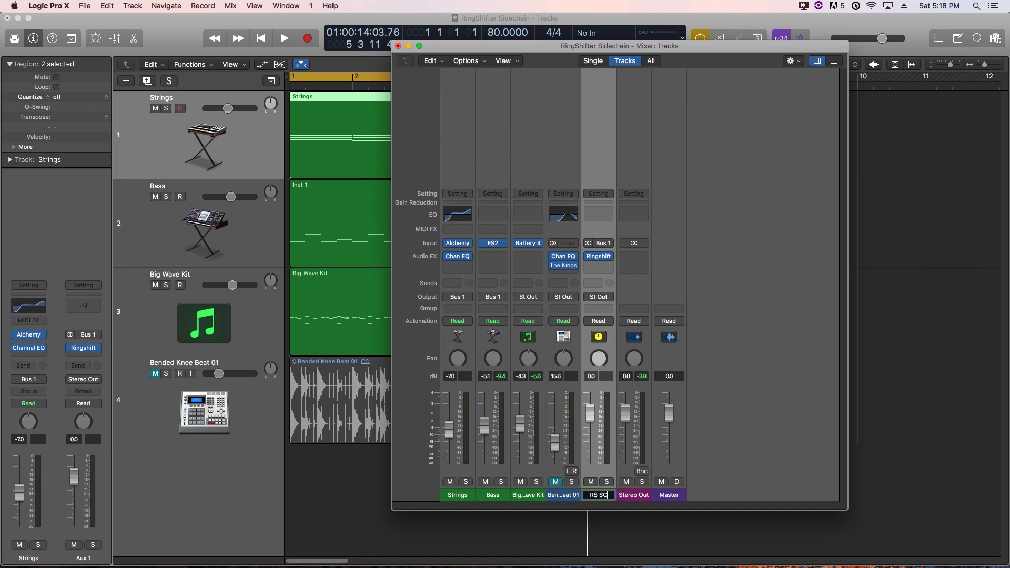
click(763, 453)
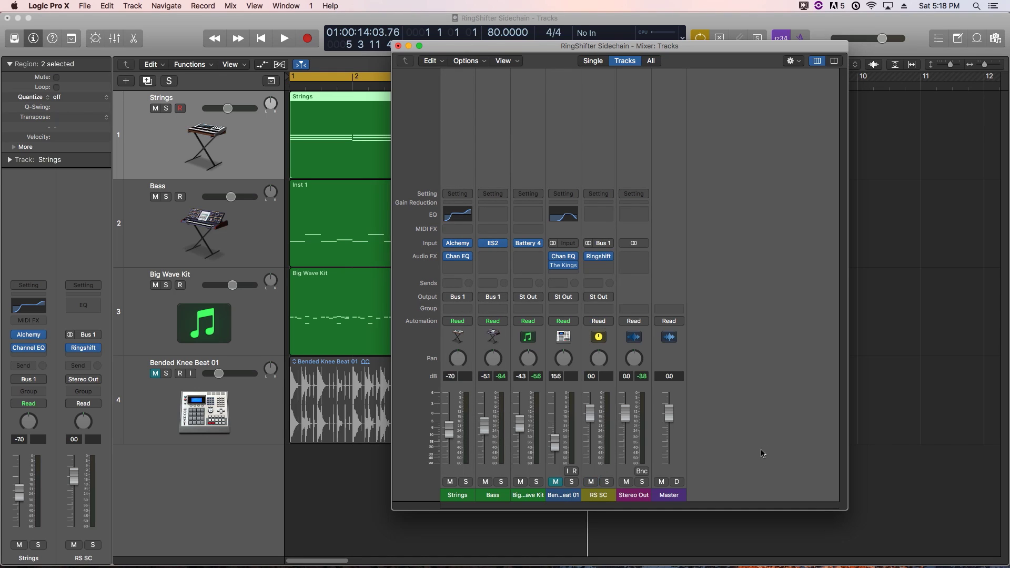
click(607, 481)
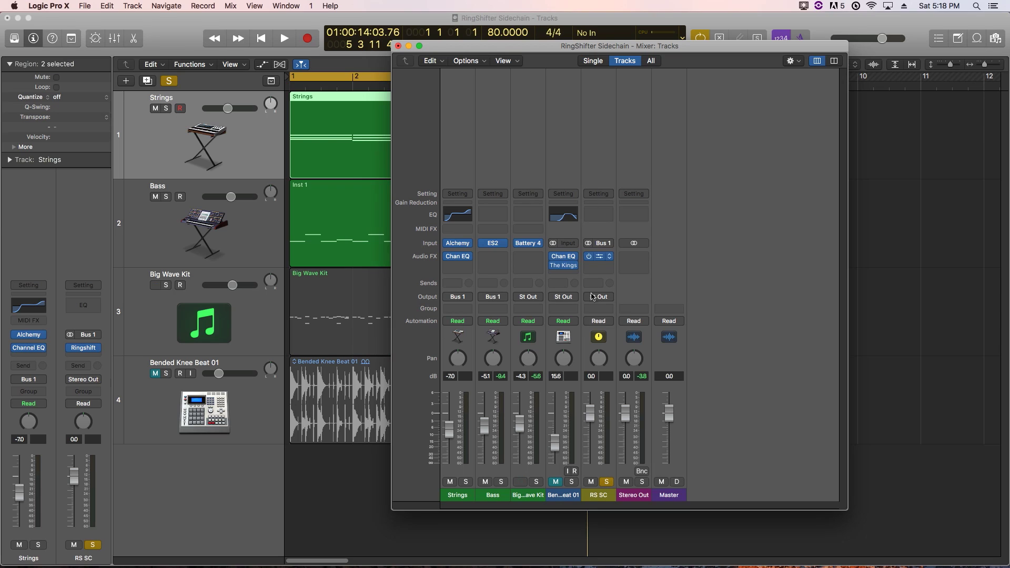
mouse_move(600, 263)
key(Return)
key(space)
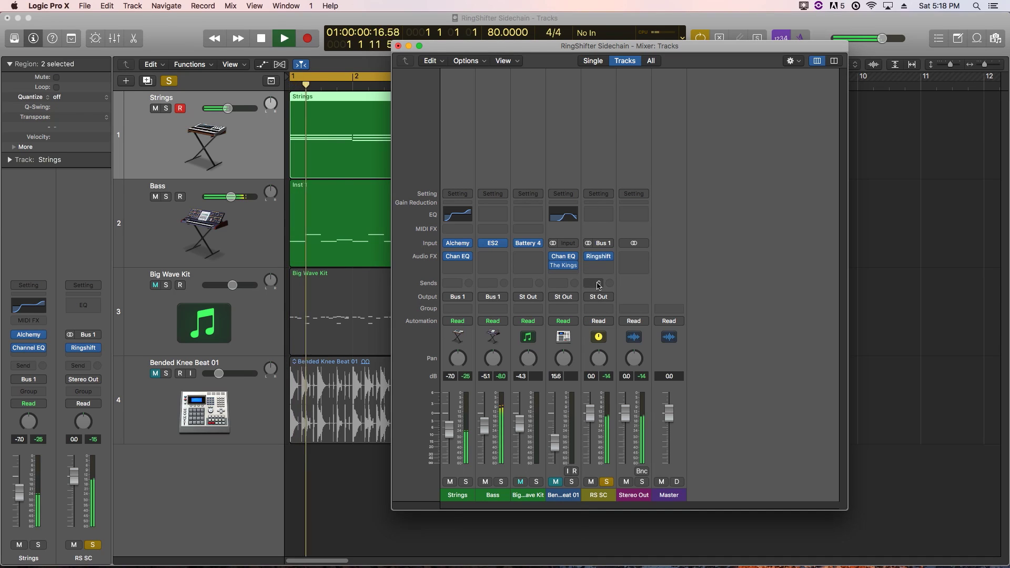
click(204, 215)
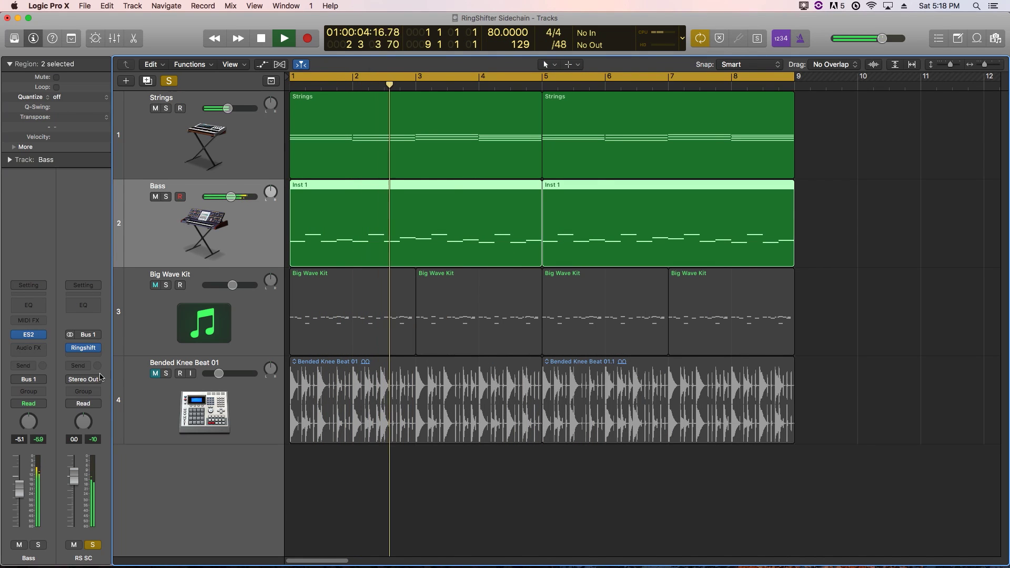
Step: Set the Bass volume to -9.4 dB and the Strings volume to -2.4 dB
drag(23, 488, 24, 497)
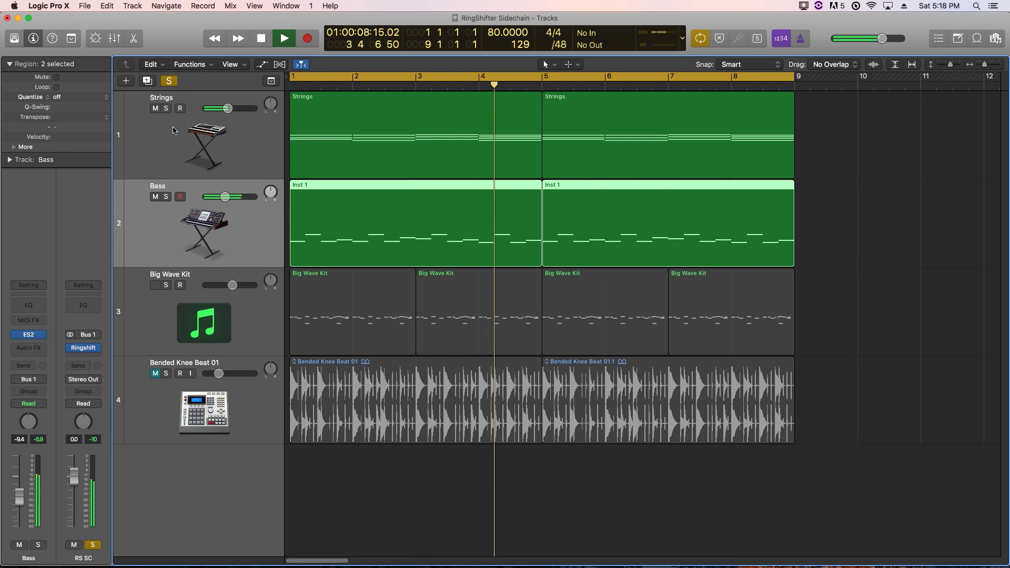
click(173, 131)
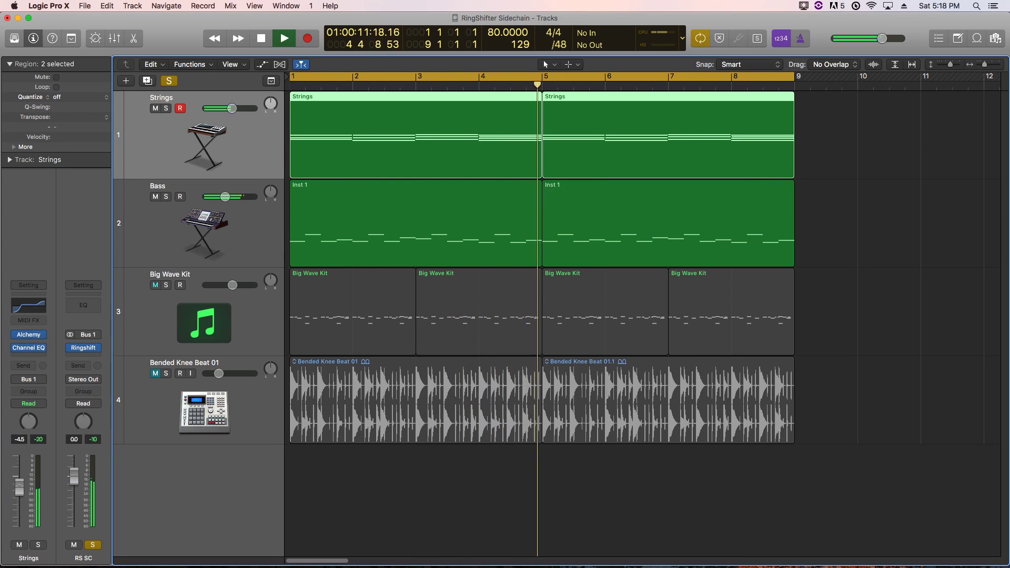
drag(22, 499, 21, 482)
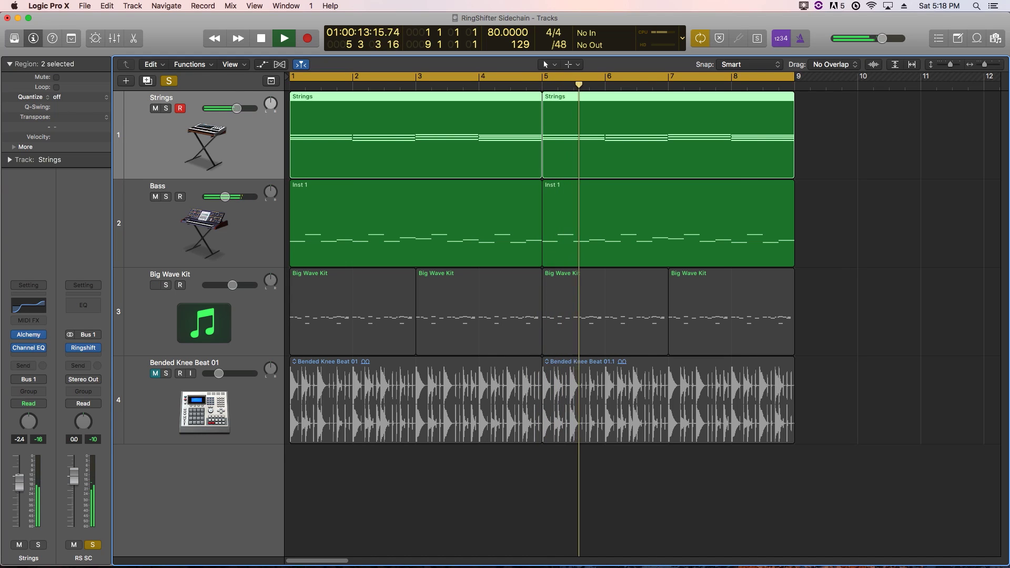
Step: In the Mixer, unsolo RS SC, unmute Bended Knee Beat 01, and audition the full mix
click(850, 178)
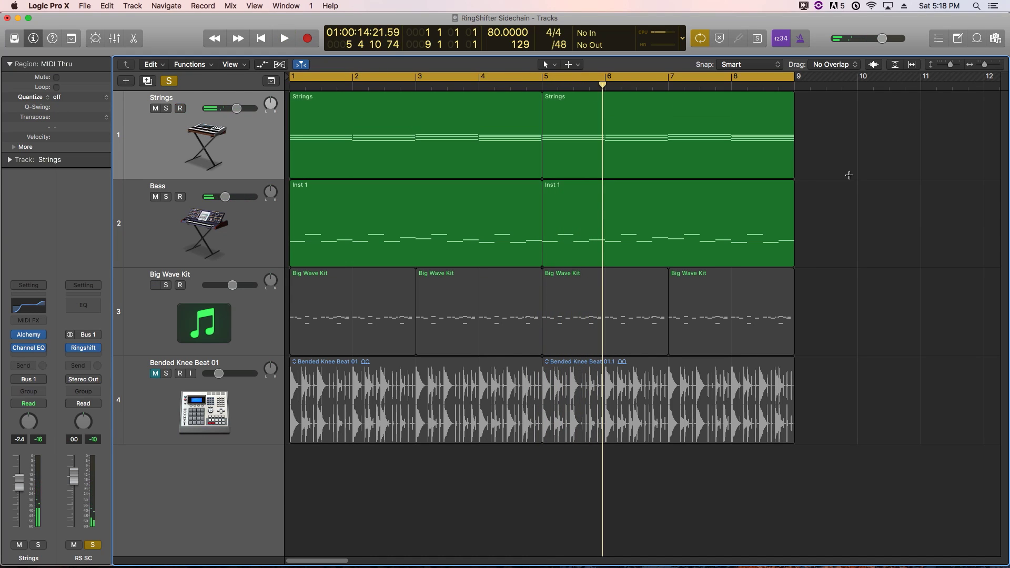
key(x)
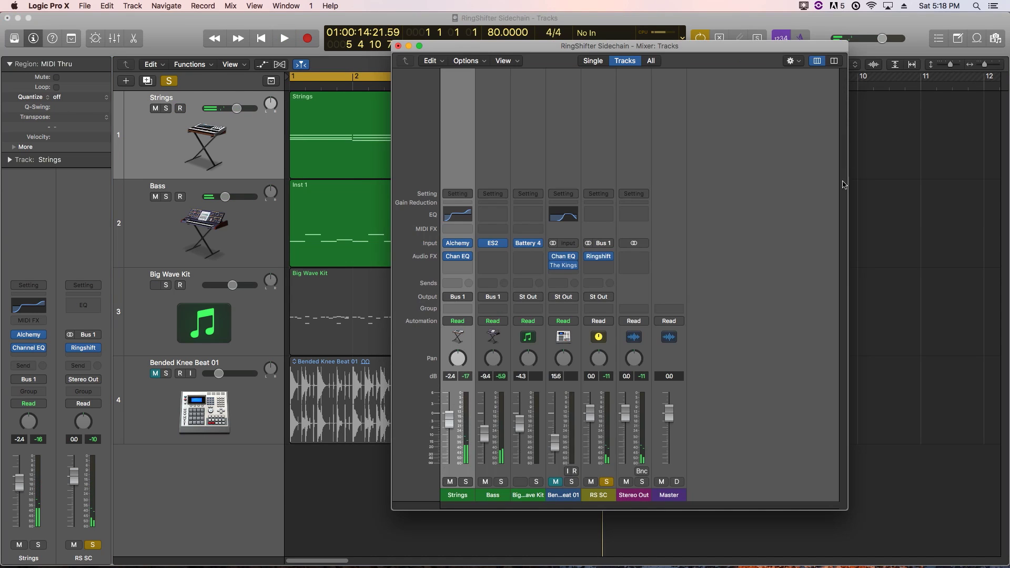
click(606, 482)
click(556, 482)
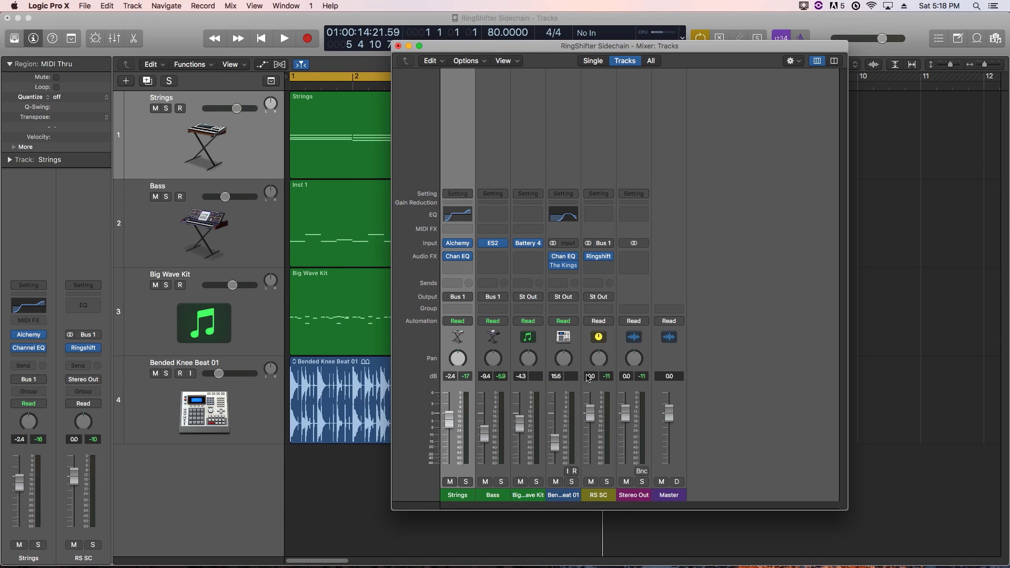
key(space)
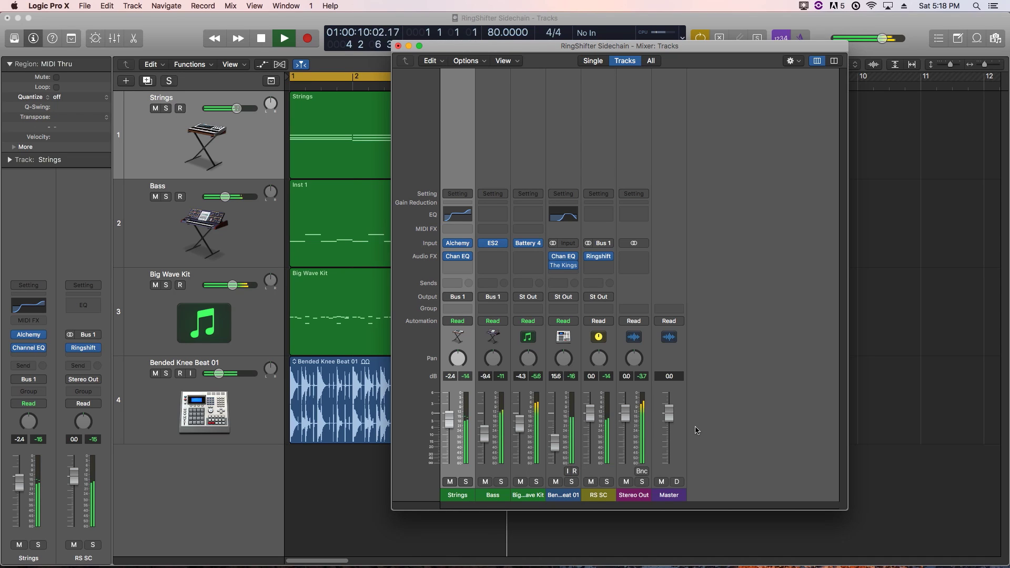
key(space)
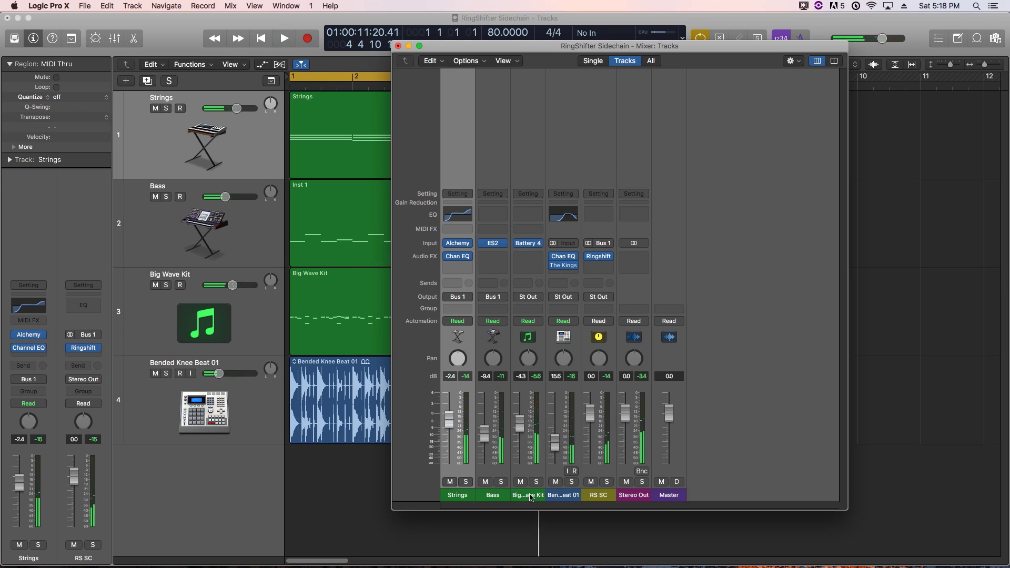
Step: Send Big Wave Kit, Bended Knee Beat 01 and RS SC to Bus 2, then select the new Aux 2 to rename it
click(542, 495)
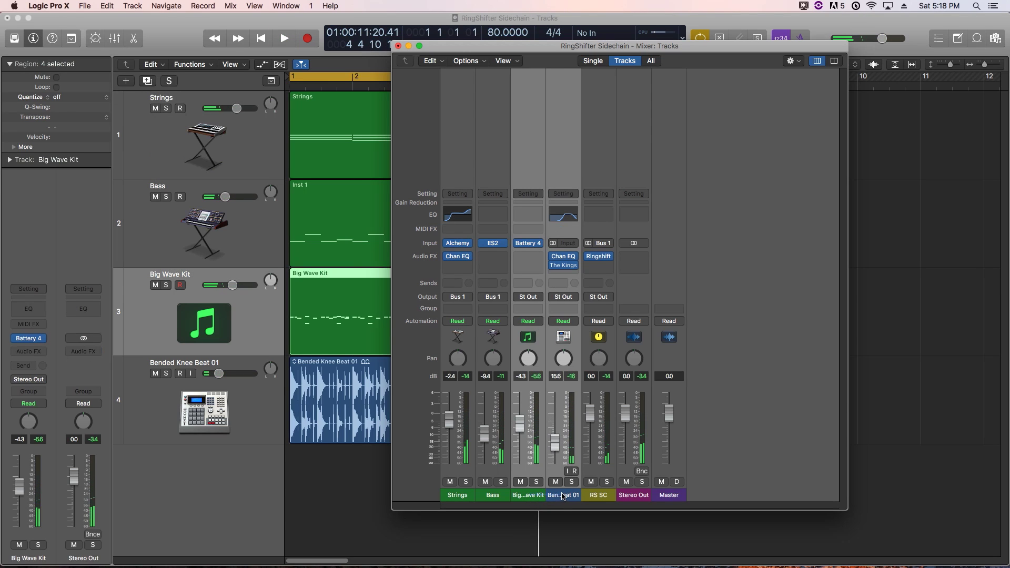
shift+click(595, 496)
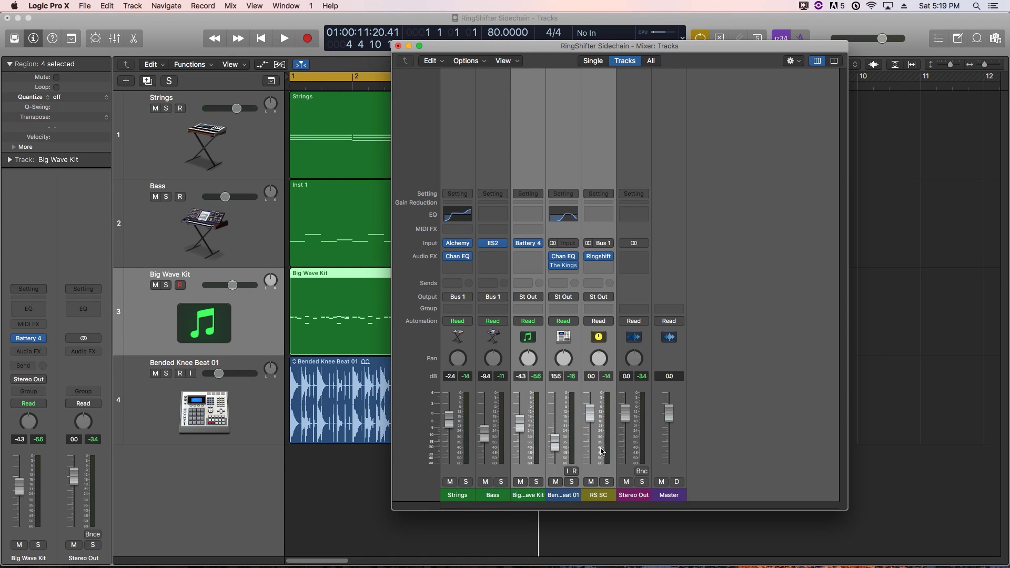
click(601, 288)
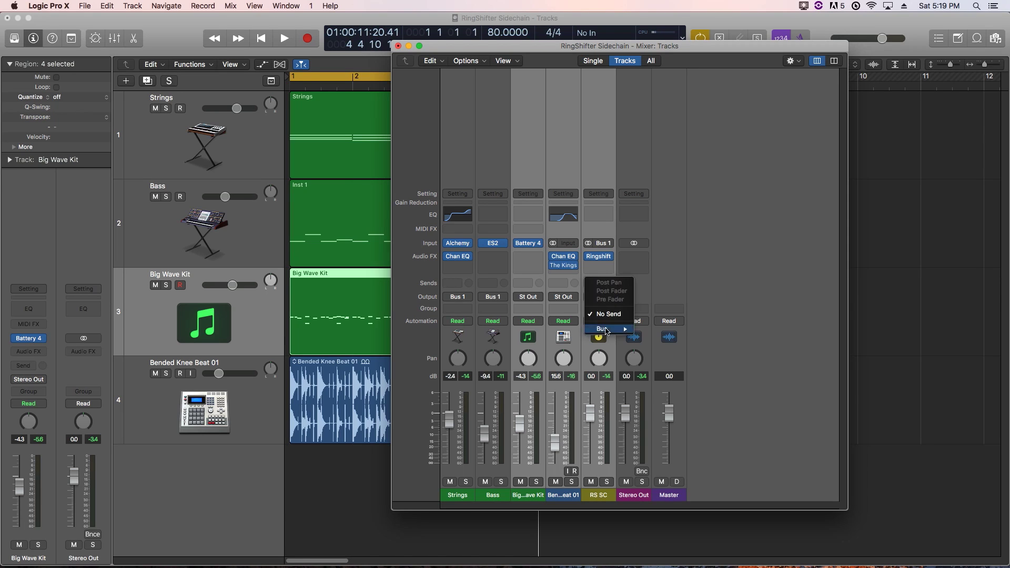
mouse_move(612, 330)
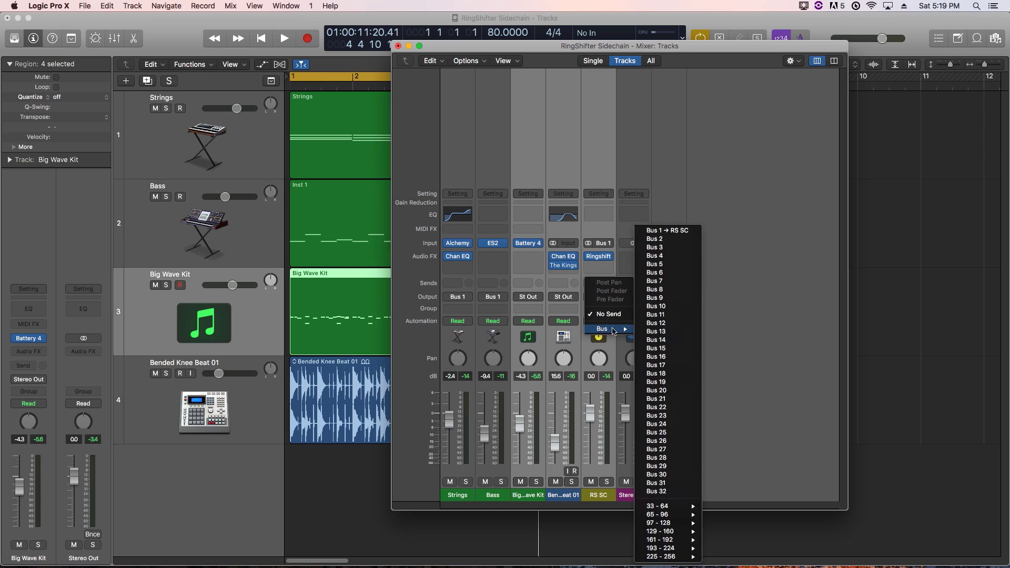
click(666, 240)
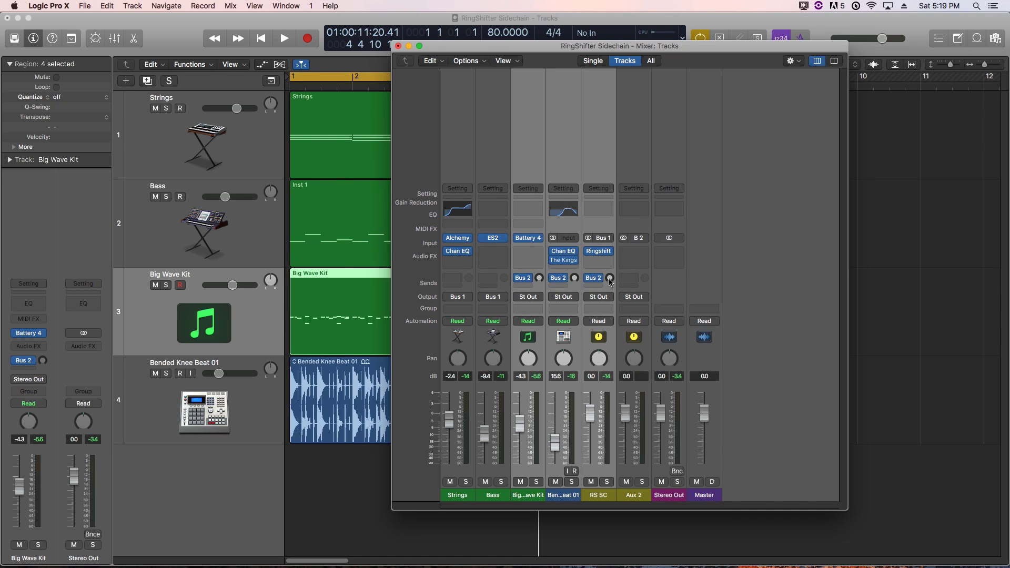
click(634, 497)
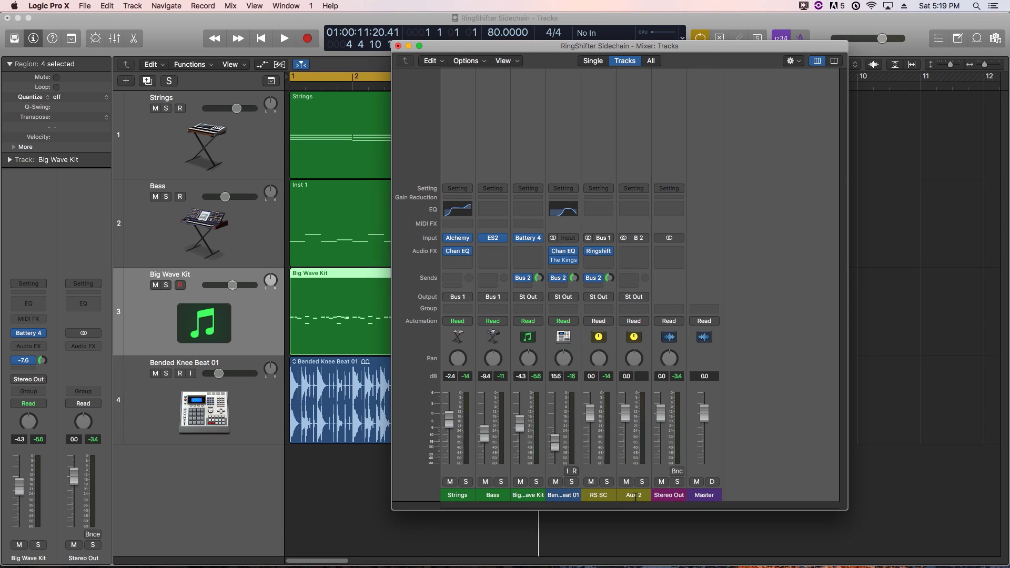
double_click(637, 495)
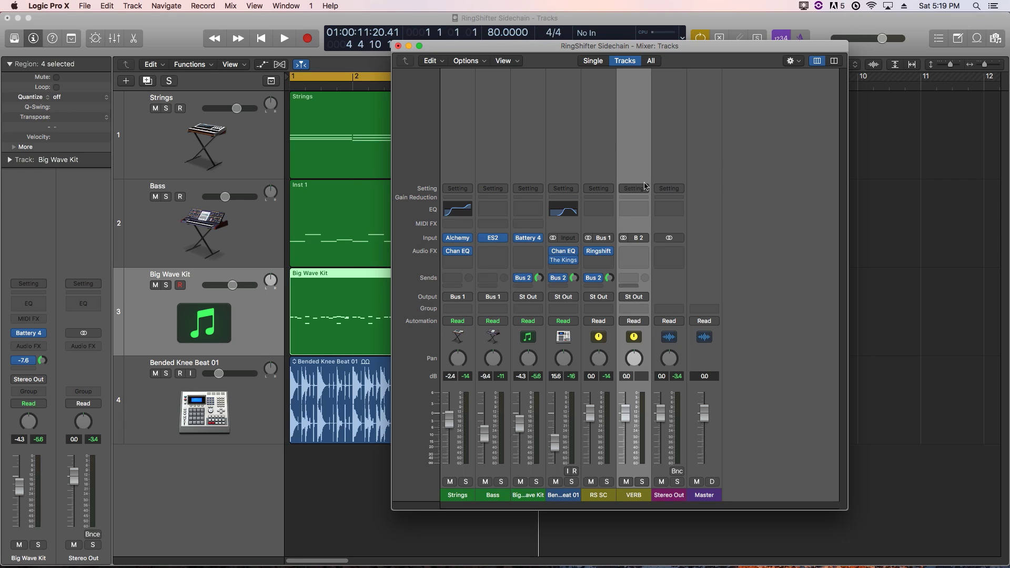
Step: Insert a stereo Space Designer on the aux and load the 1.3s Soft Plate preset
click(635, 253)
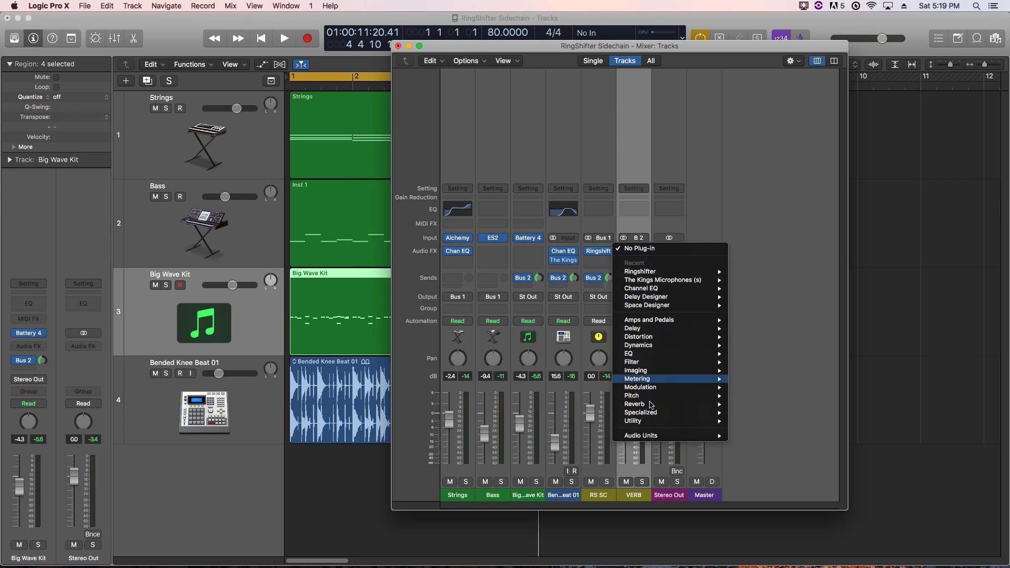
mouse_move(655, 403)
mouse_move(800, 429)
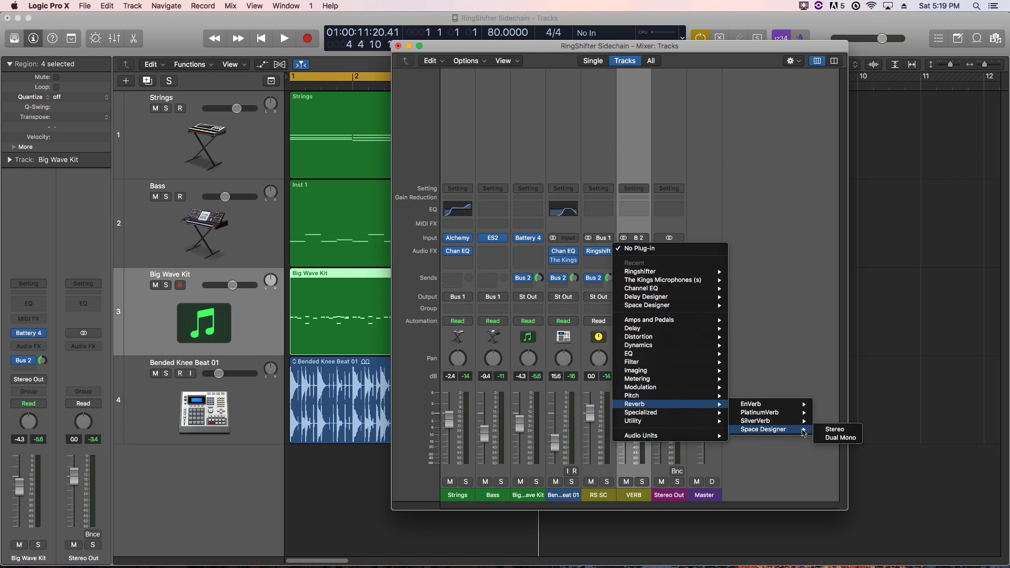
click(834, 428)
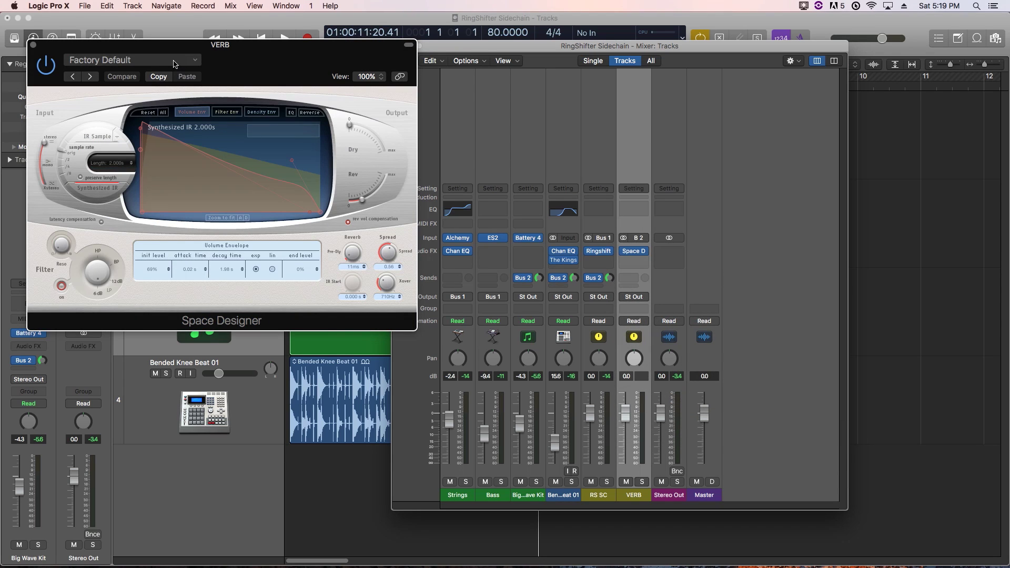
click(173, 64)
mouse_move(122, 236)
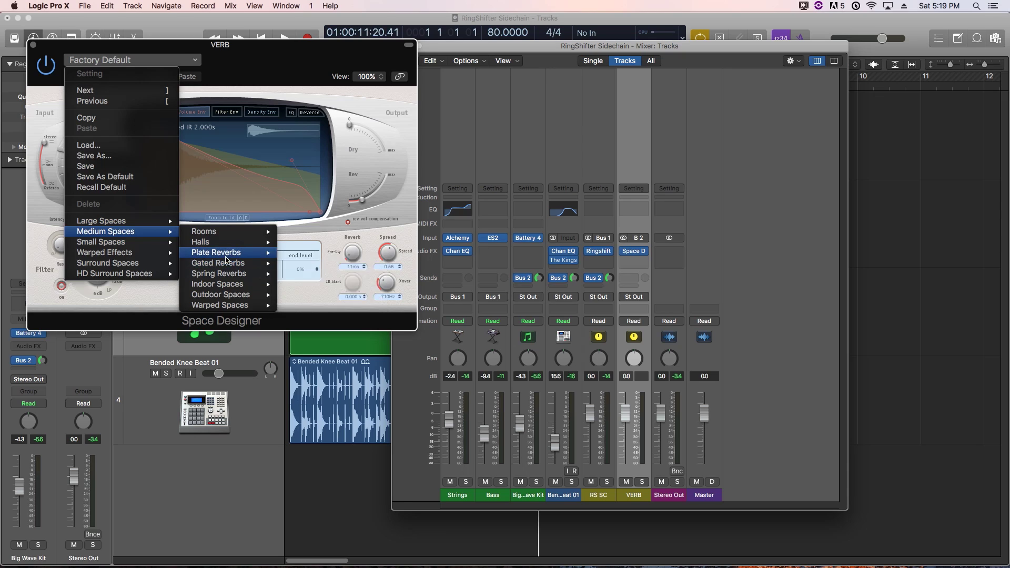
mouse_move(231, 256)
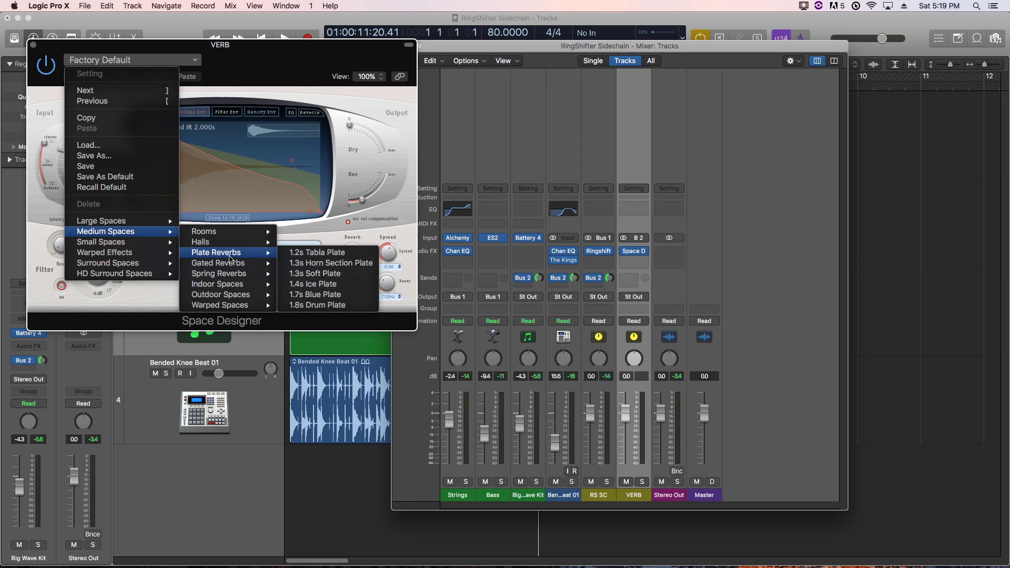
click(337, 274)
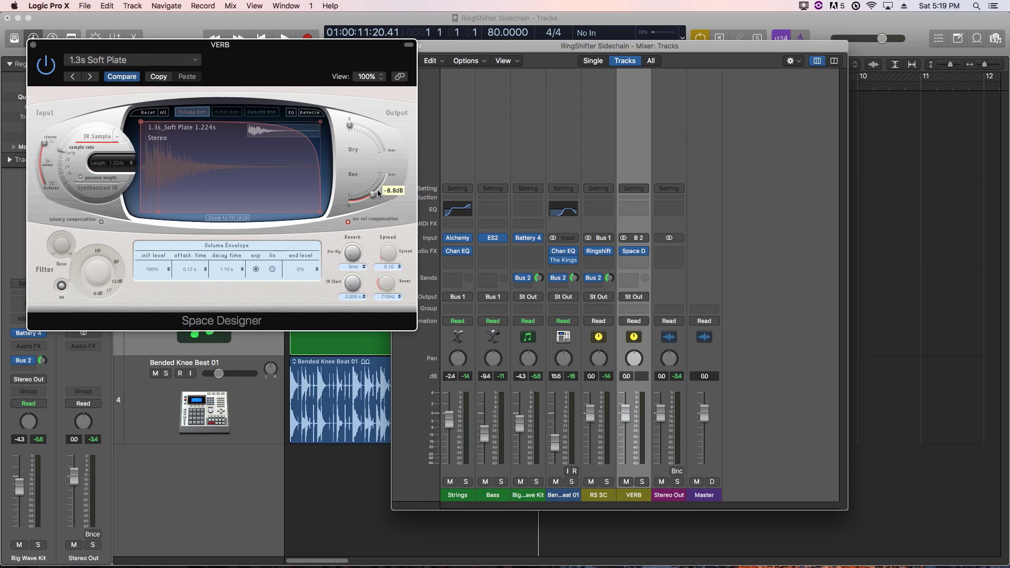
Step: Nudge the reverb level up, halve its sample rate, enable the filter, then solo VERB and play
drag(377, 191, 377, 189)
mouse_move(64, 154)
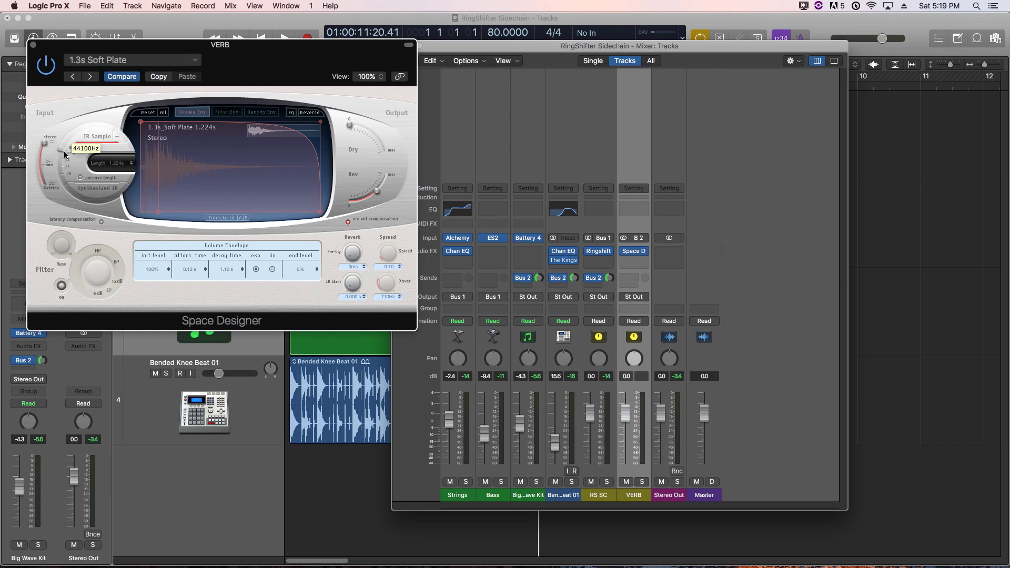
drag(63, 161, 61, 163)
click(61, 286)
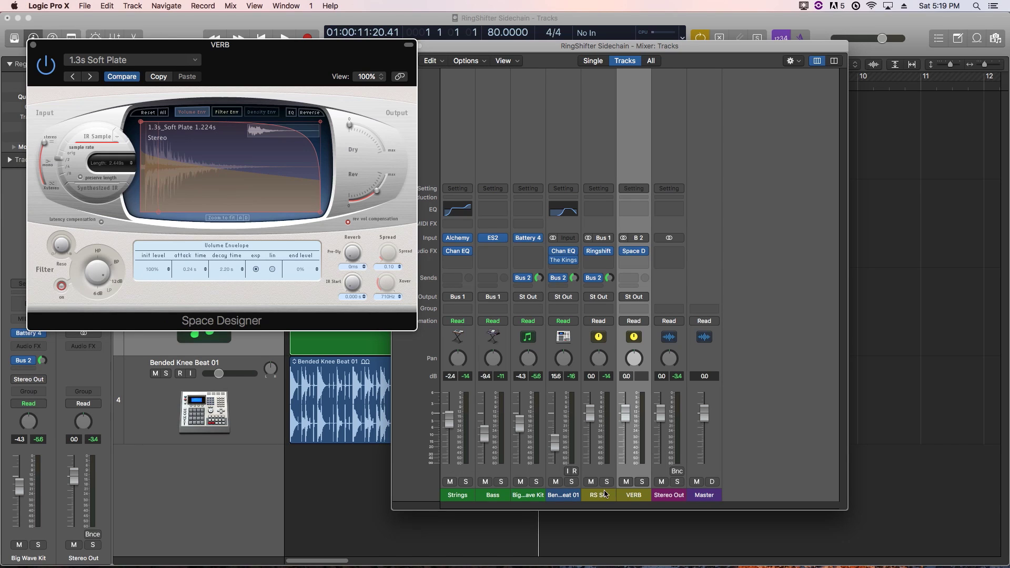
click(642, 483)
key(space)
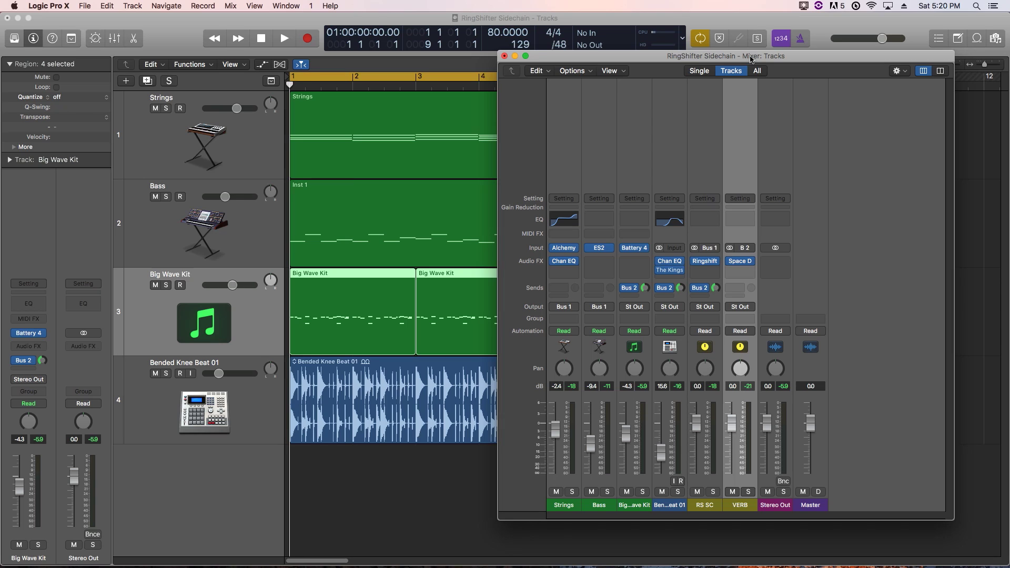
Step: Play the mix, toggling Cycle off and back on with C, then stop playback
key(space)
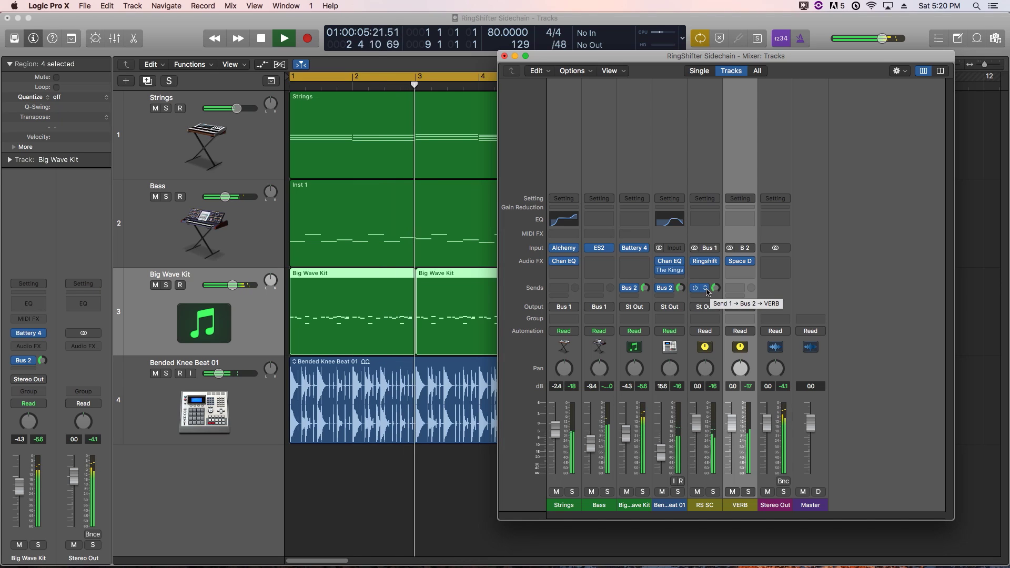
key(c)
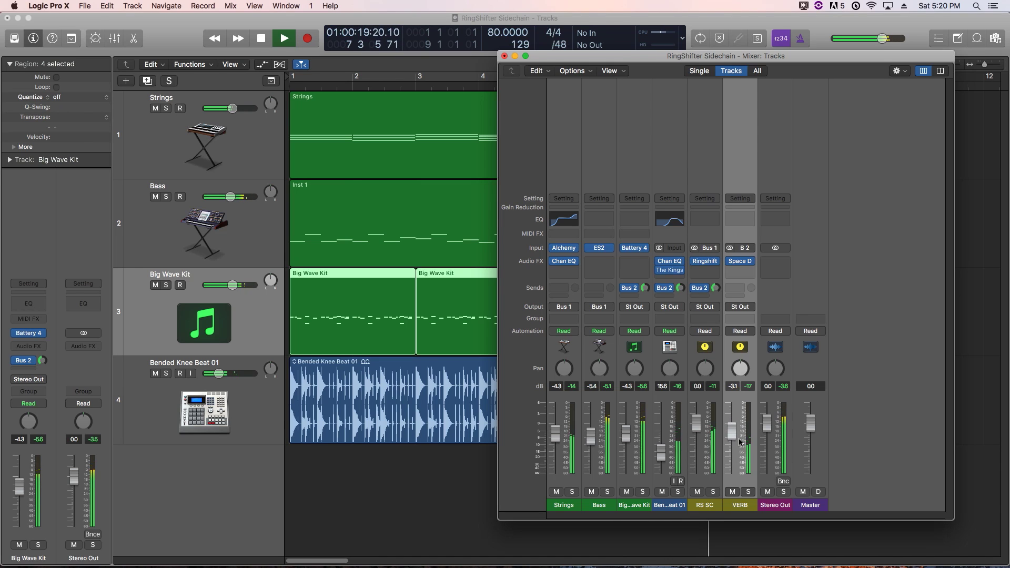
key(c)
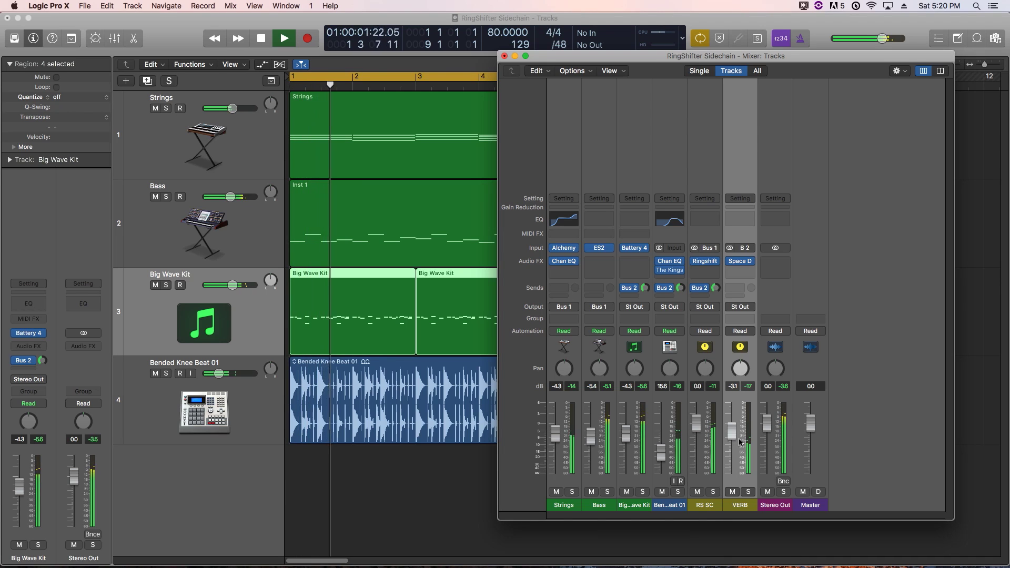
key(space)
Step: Solo RS SC and insert a stereo Stereo Delay after its Ringshifter
click(802, 430)
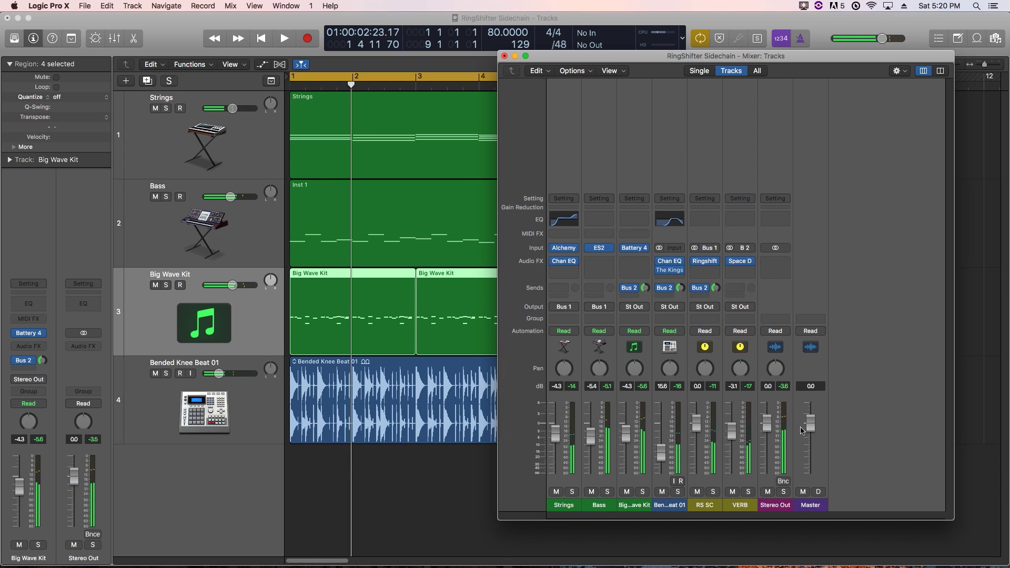
click(713, 493)
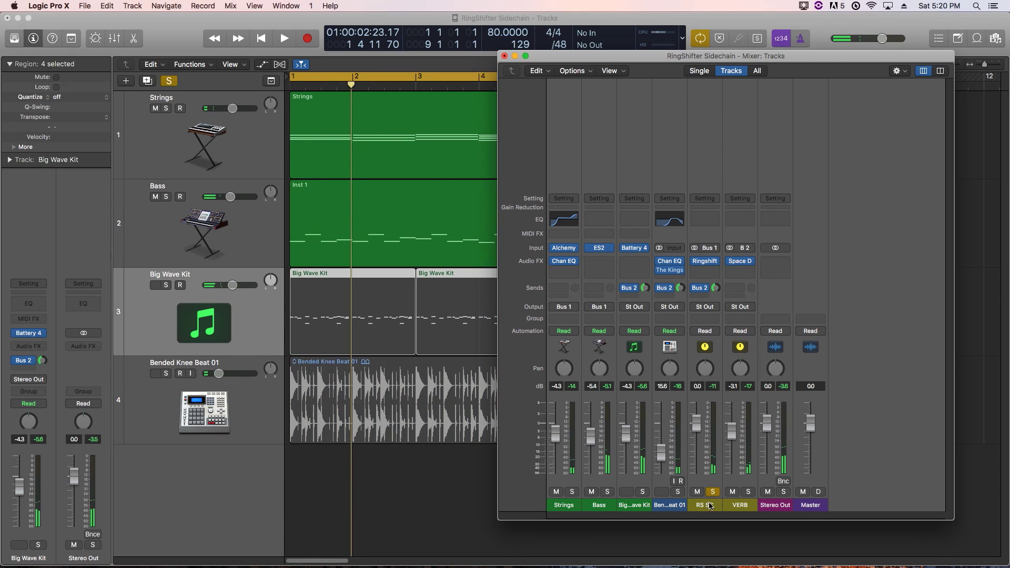
click(711, 272)
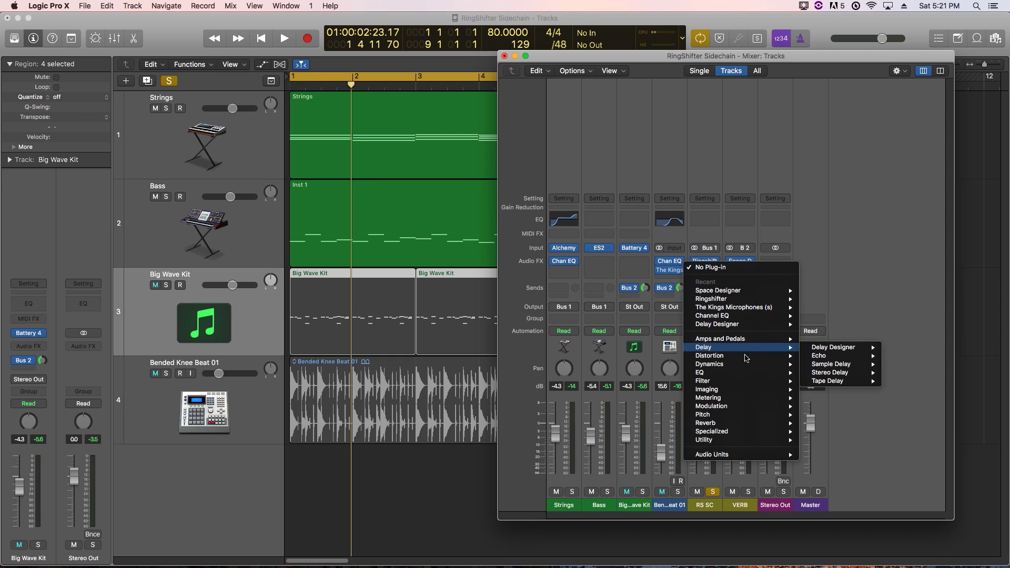
mouse_move(776, 351)
mouse_move(823, 352)
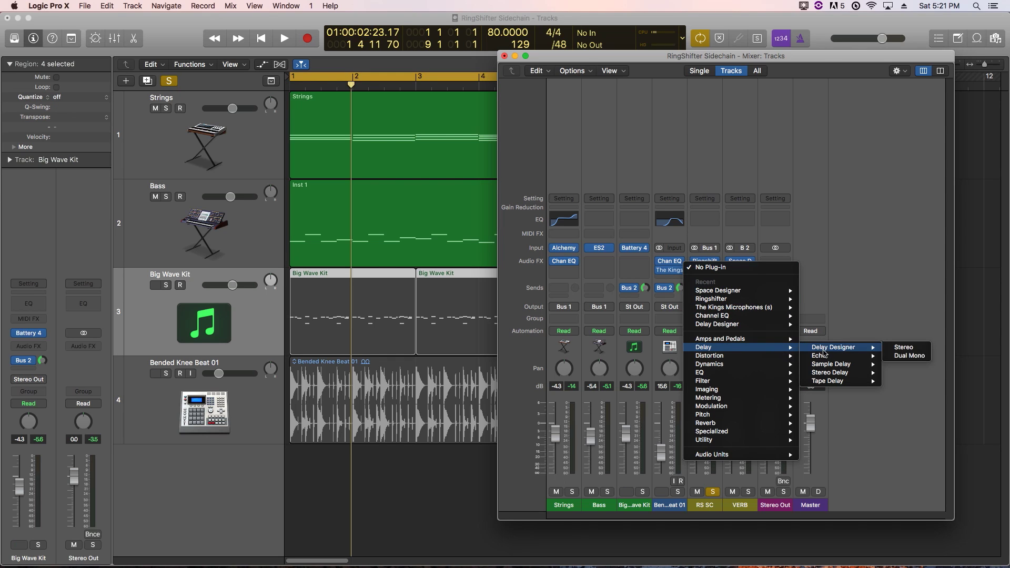
mouse_move(830, 373)
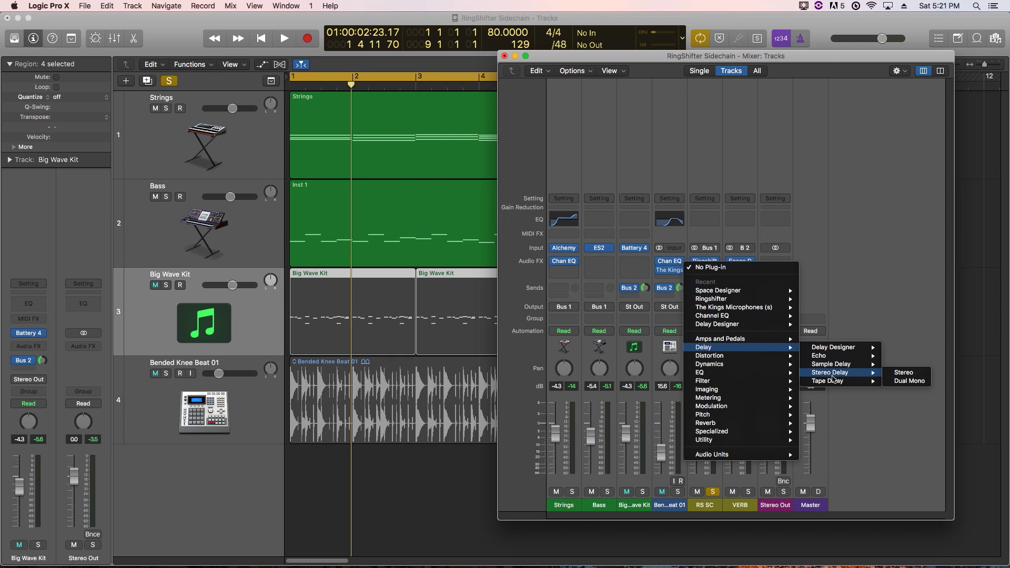
click(903, 372)
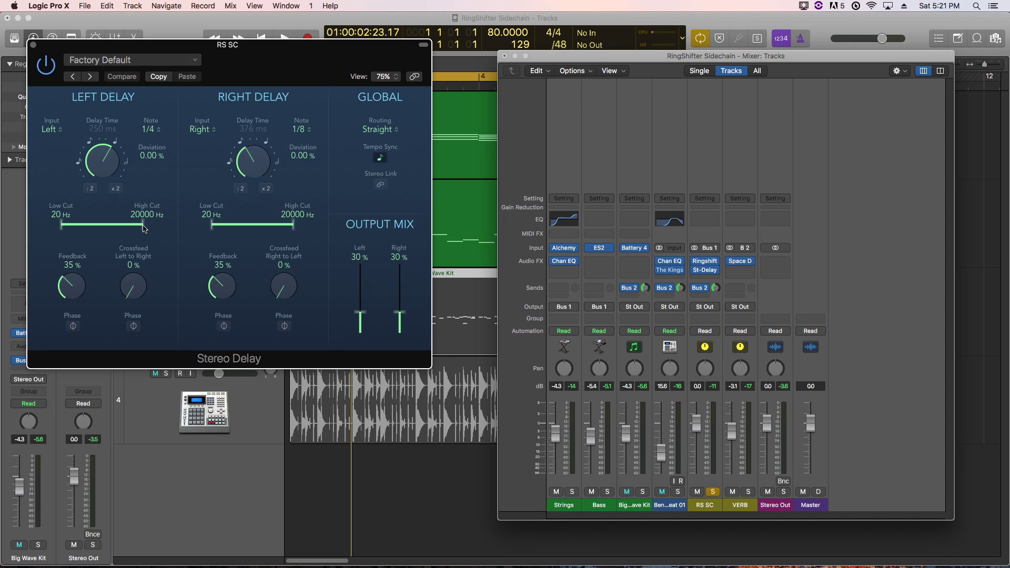
Step: Band-limit the left delay to 290–3100 Hz and the right to 220–2100 Hz, right note 1/2
drag(143, 228, 111, 227)
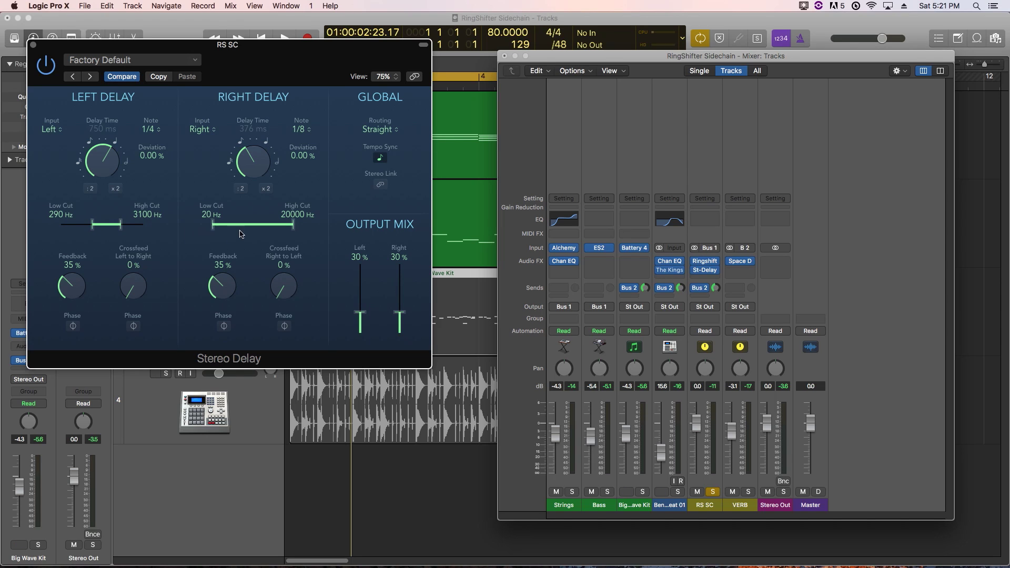
mouse_move(240, 233)
mouse_down()
mouse_move(266, 233)
mouse_move(255, 230)
mouse_up()
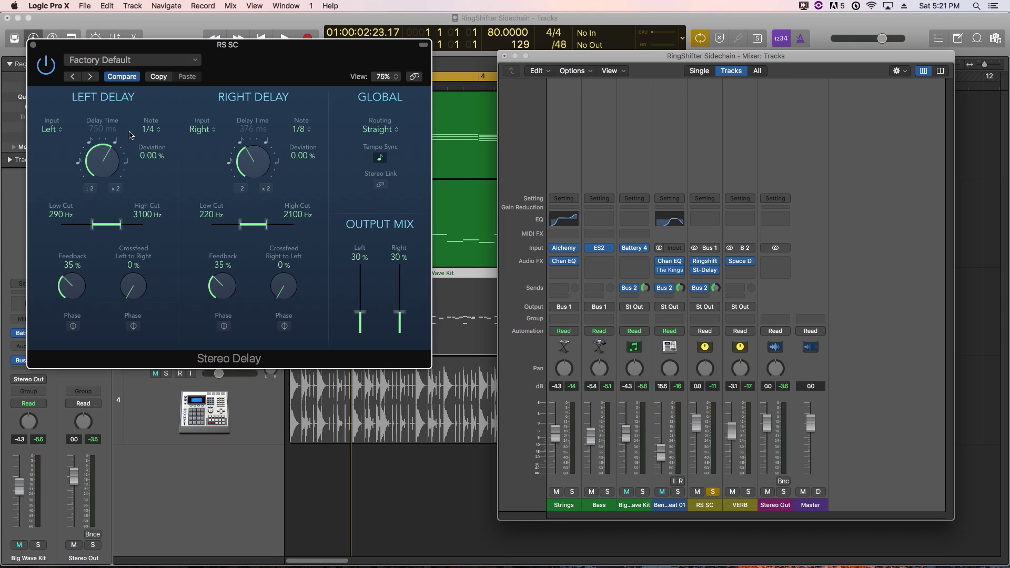
click(158, 133)
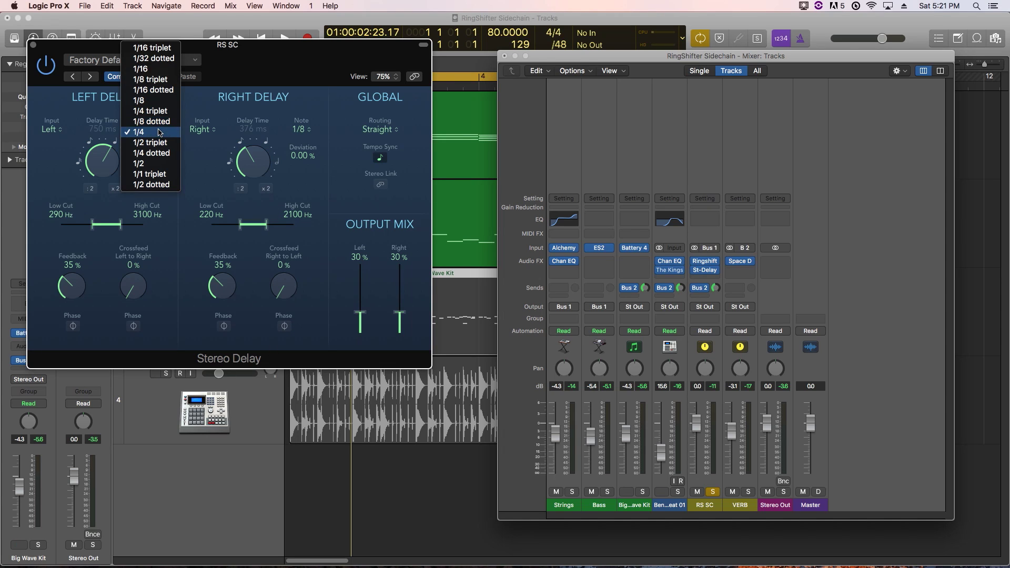
click(321, 140)
click(307, 130)
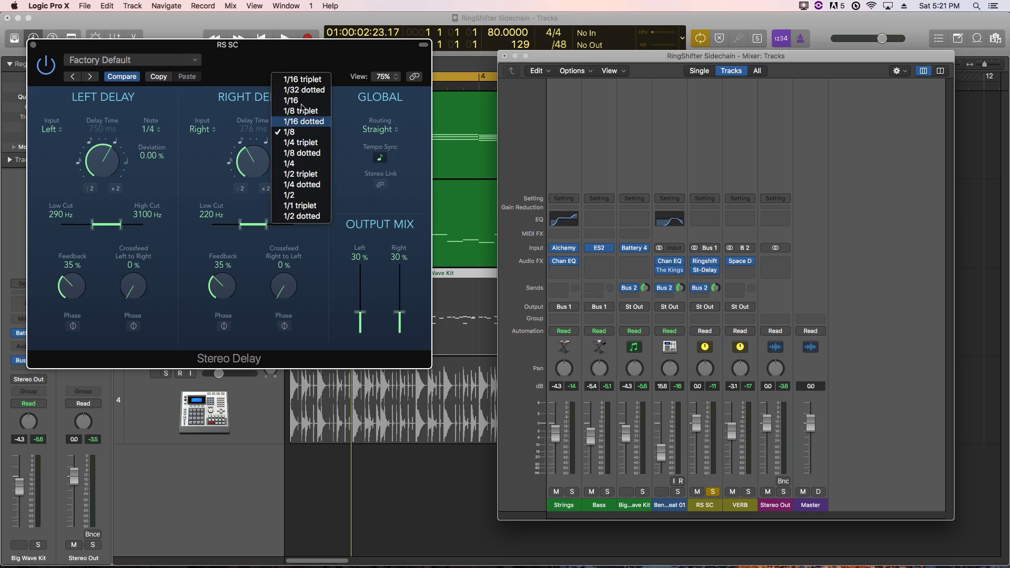
click(410, 148)
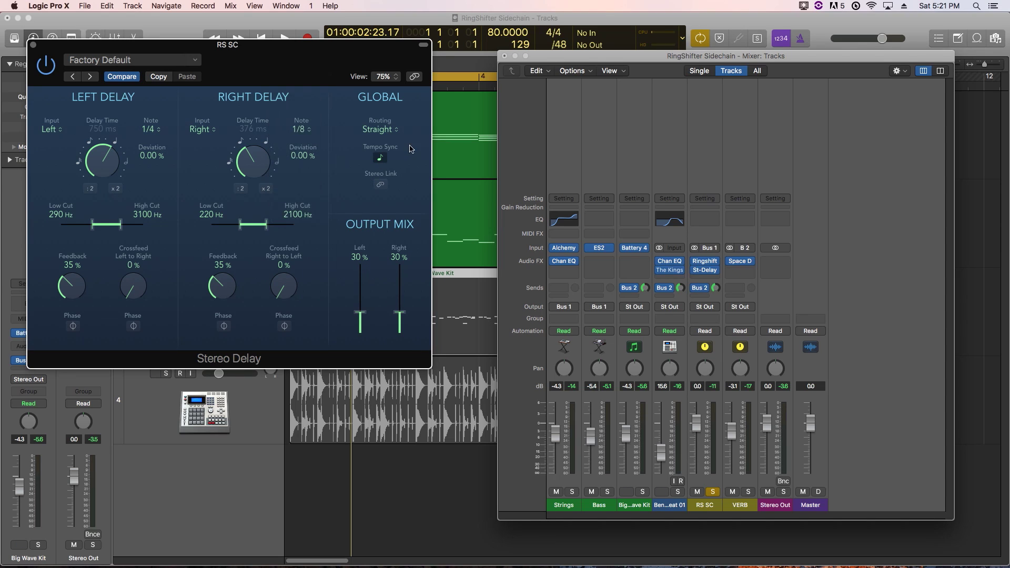
Step: Set the delay routing to Ping Pong L and start playback to hear it
click(395, 132)
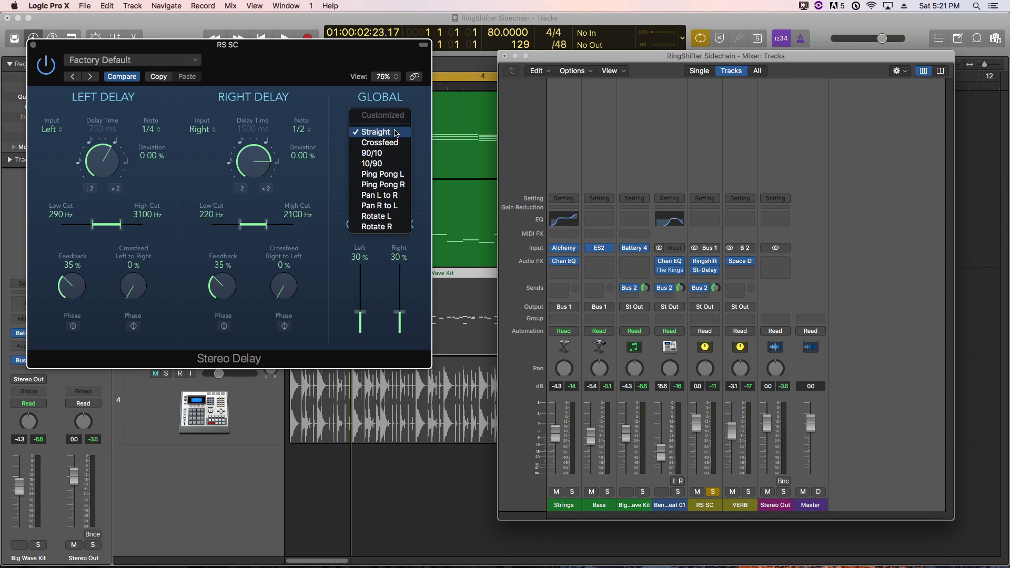
click(382, 174)
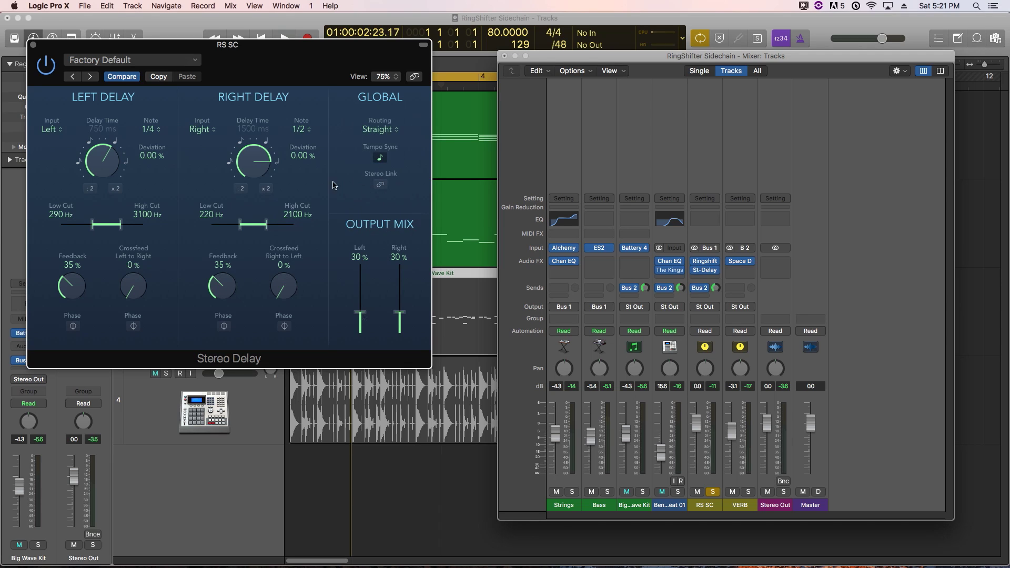
key(space)
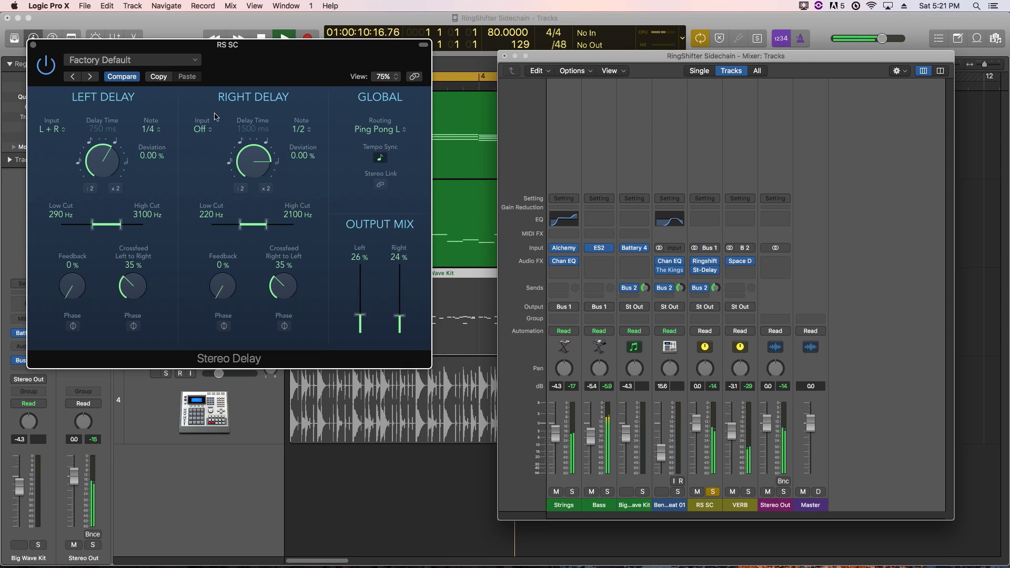
Step: Close the Stereo Delay, lower the RS SC reverb send, unsolo RS SC, and stop playback
click(33, 46)
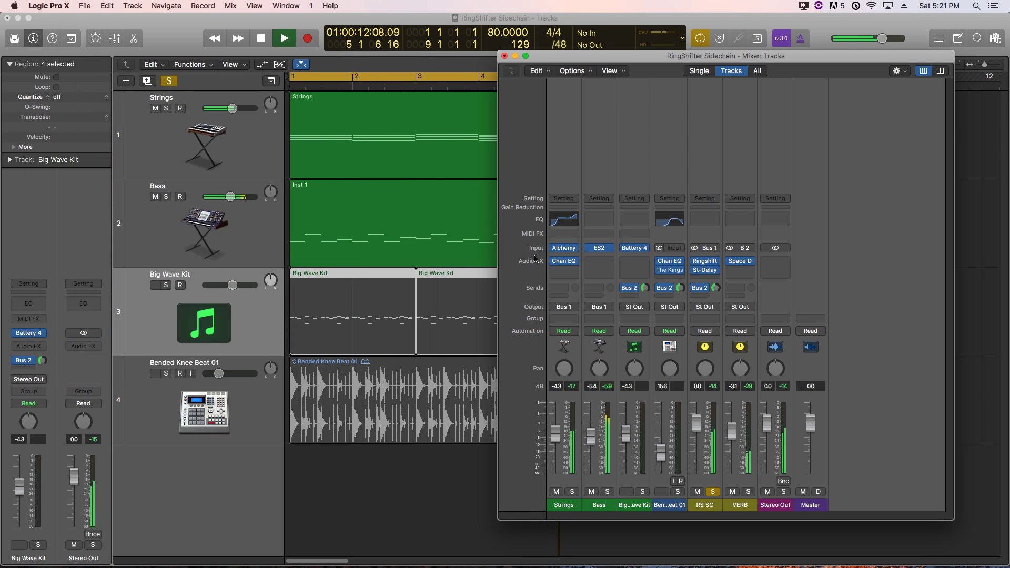
drag(715, 289, 715, 298)
click(714, 492)
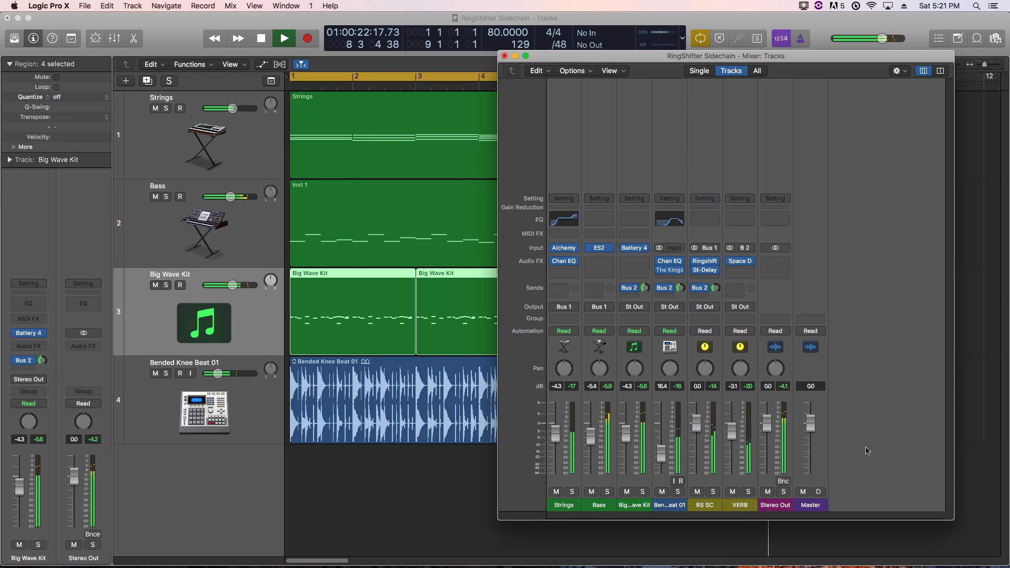
key(space)
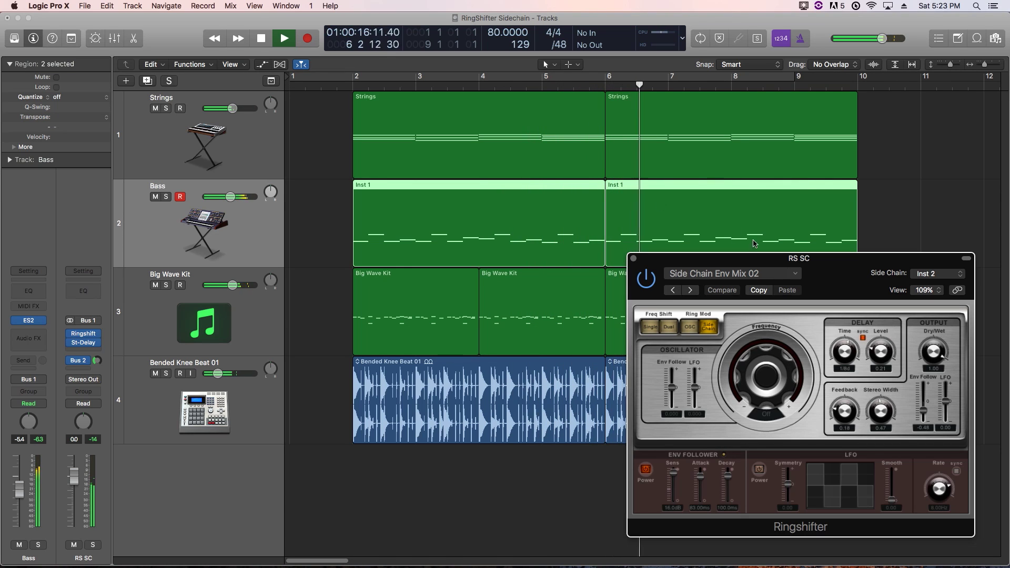
key(space)
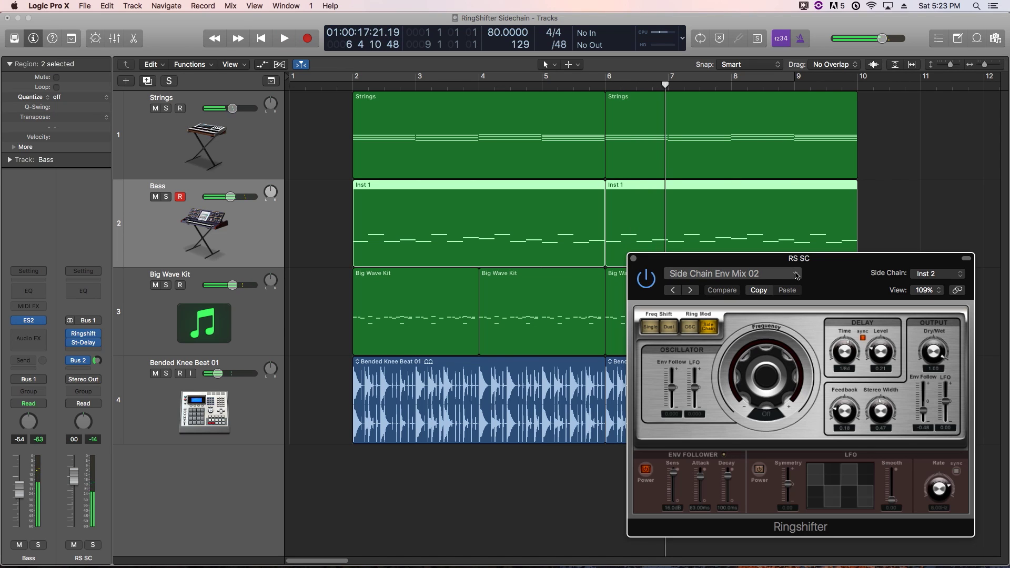
Step: Load the Ringshifter's Side Chain Env Mix 01 preset and start playback to audition it
click(796, 275)
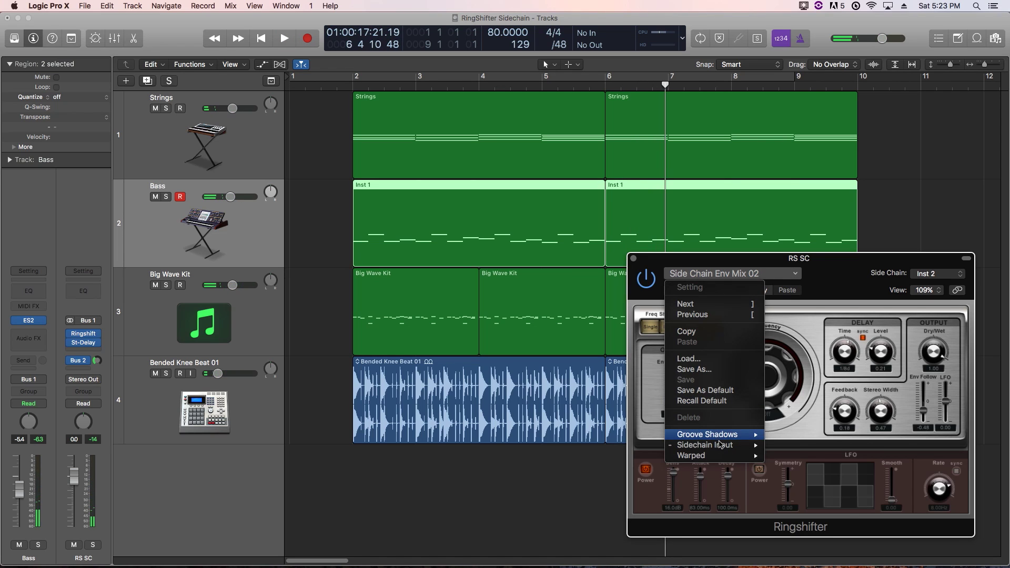
mouse_move(728, 445)
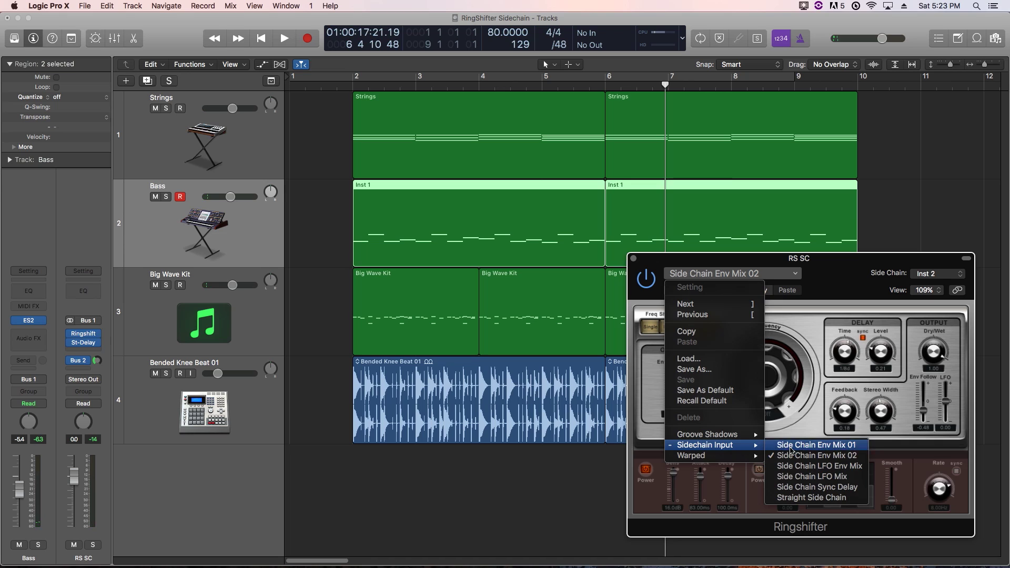
click(815, 445)
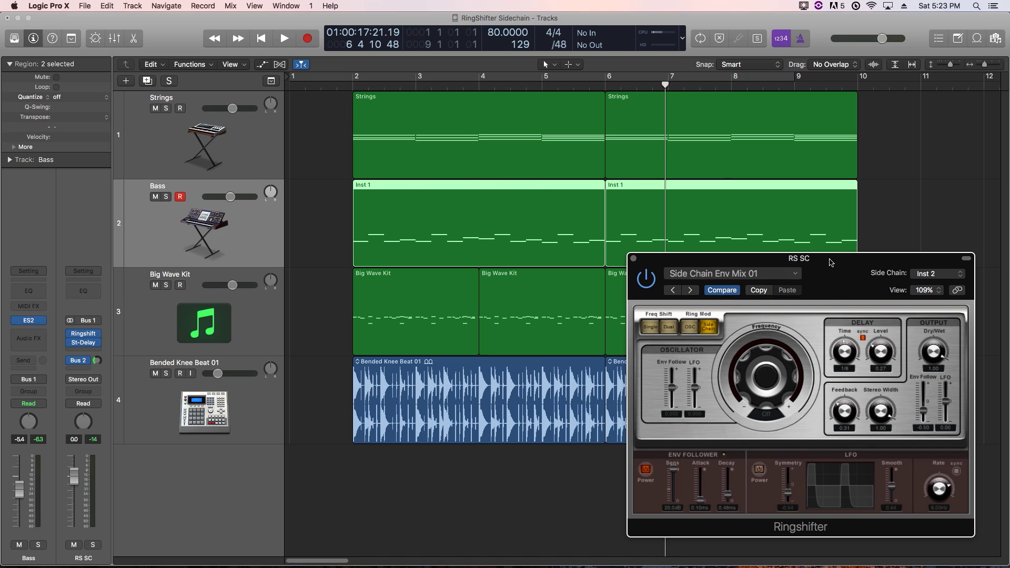
key(shift+space)
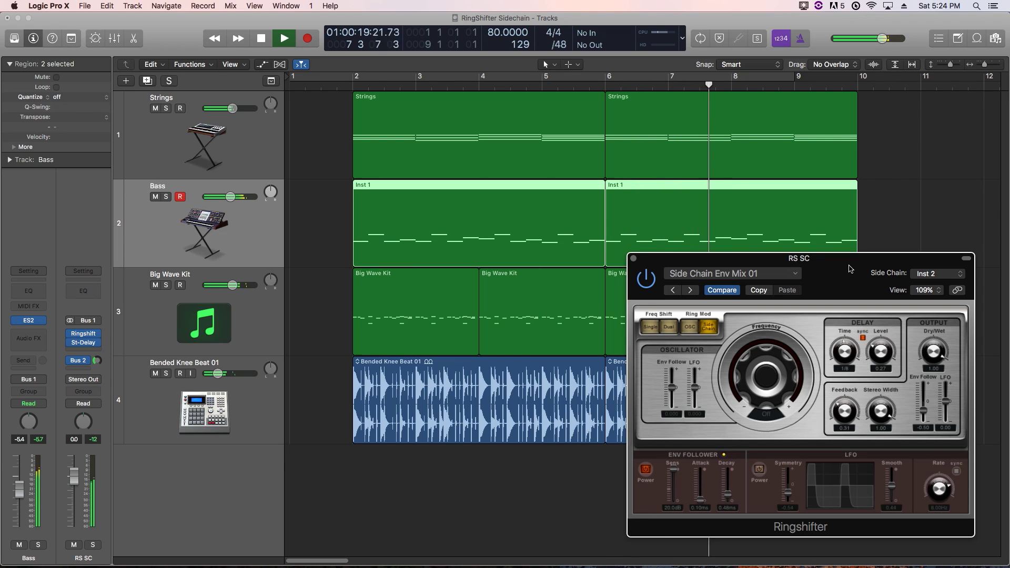
Step: Replay from the start, dip the Ringshifter Dry/Wet and bring it back to about 0.83, then close it
key(space)
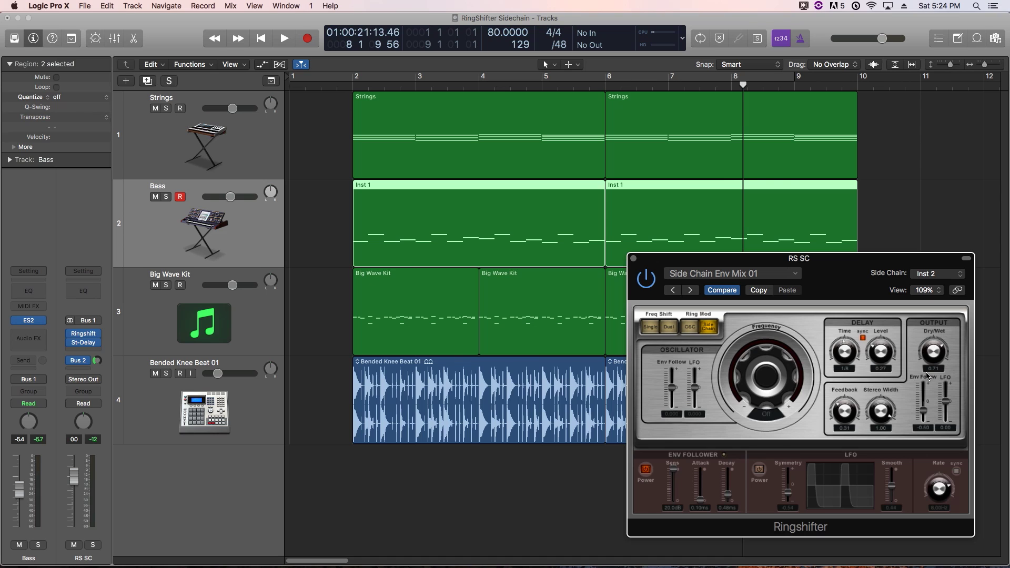
key(Return)
drag(892, 261, 846, 235)
key(space)
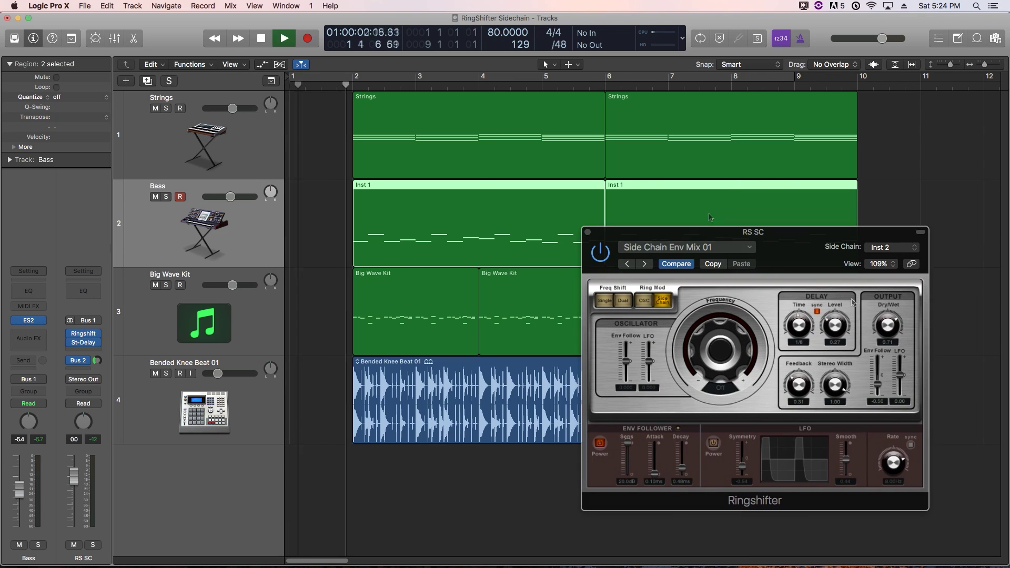
drag(888, 325, 891, 398)
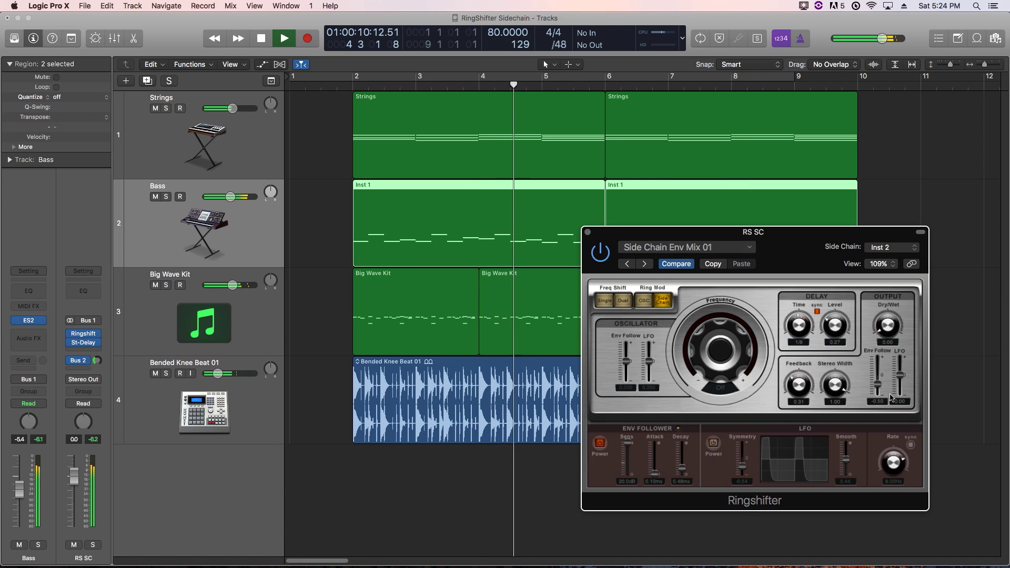
drag(891, 398, 894, 322)
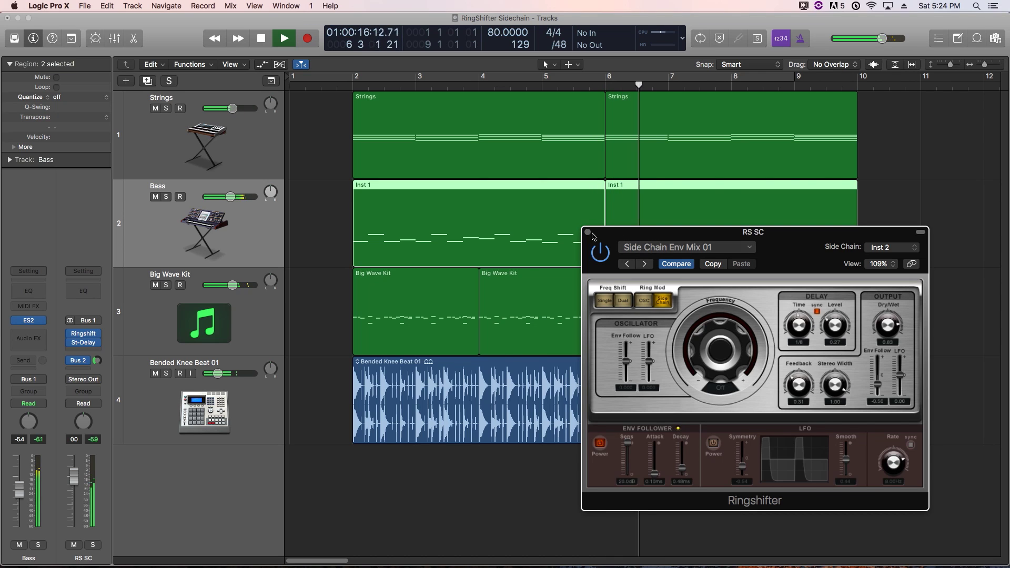
key(super+w)
click(906, 213)
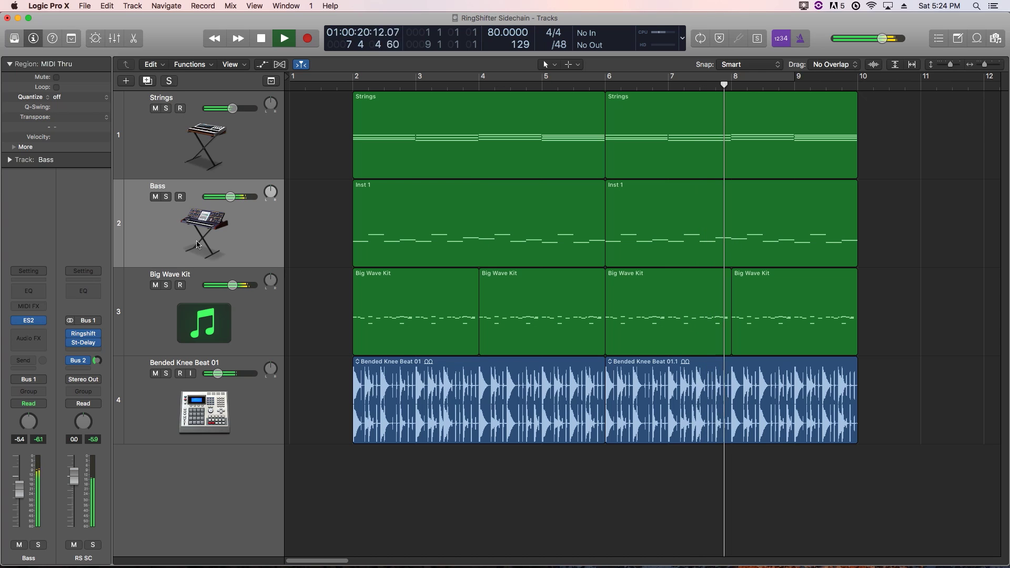
Step: Reopen the RS SC Ringshifter to show its Inst 2 side chain, and stop playback
click(83, 337)
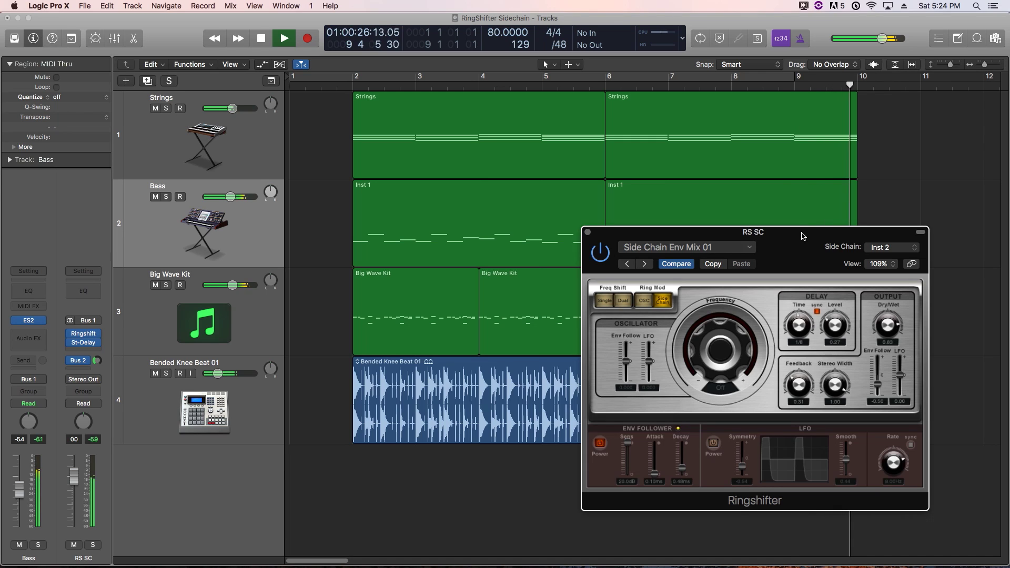
key(space)
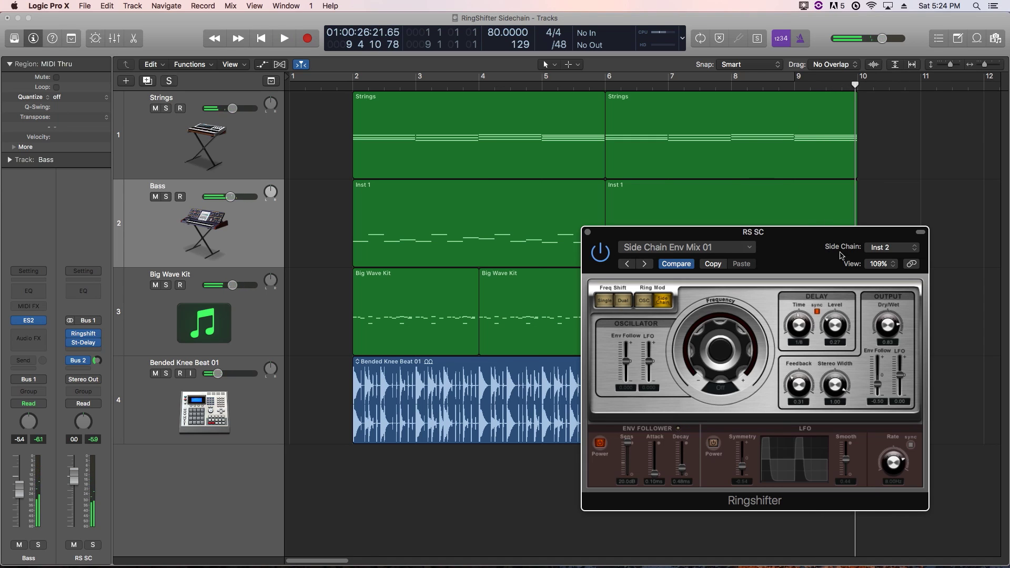